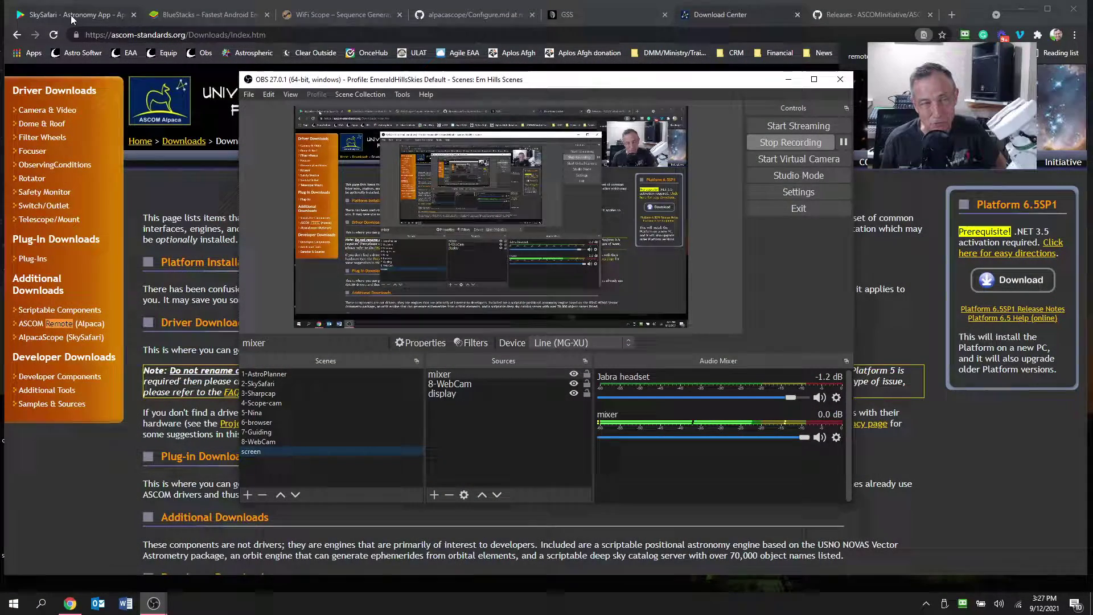
# Step: Switch to the SkySafari Google Play tab showing the installed app listing
pyautogui.click(72, 17)
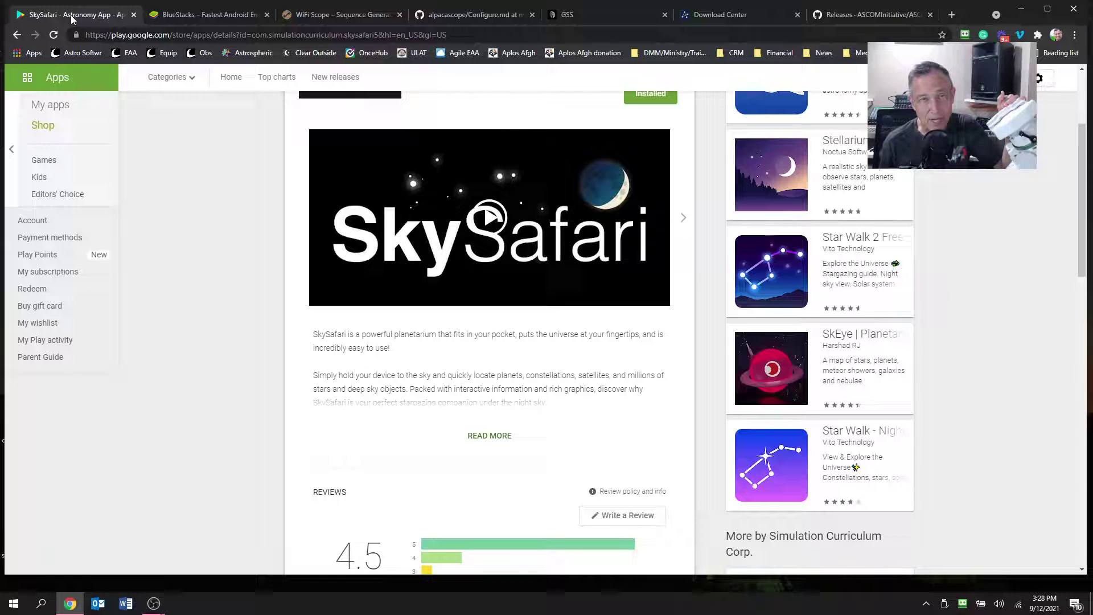
# Step: Bring up the bluestacks.com home page offering the Android gaming platform for PC
pyautogui.click(185, 16)
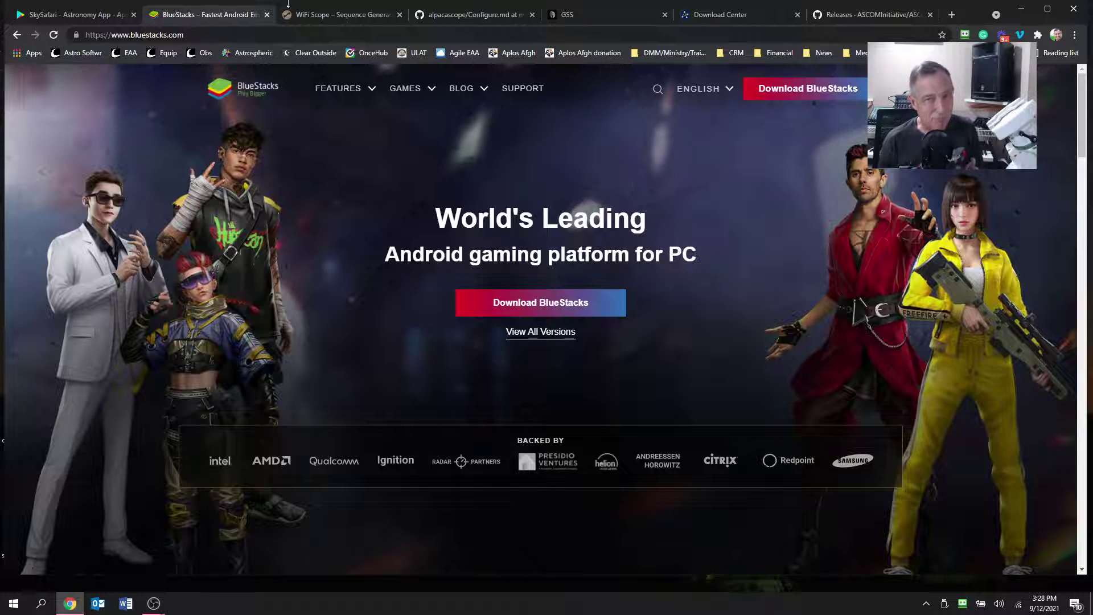
# Step: Switch to the WiFi Scope download page and view its version 1.9 download details
pyautogui.click(334, 16)
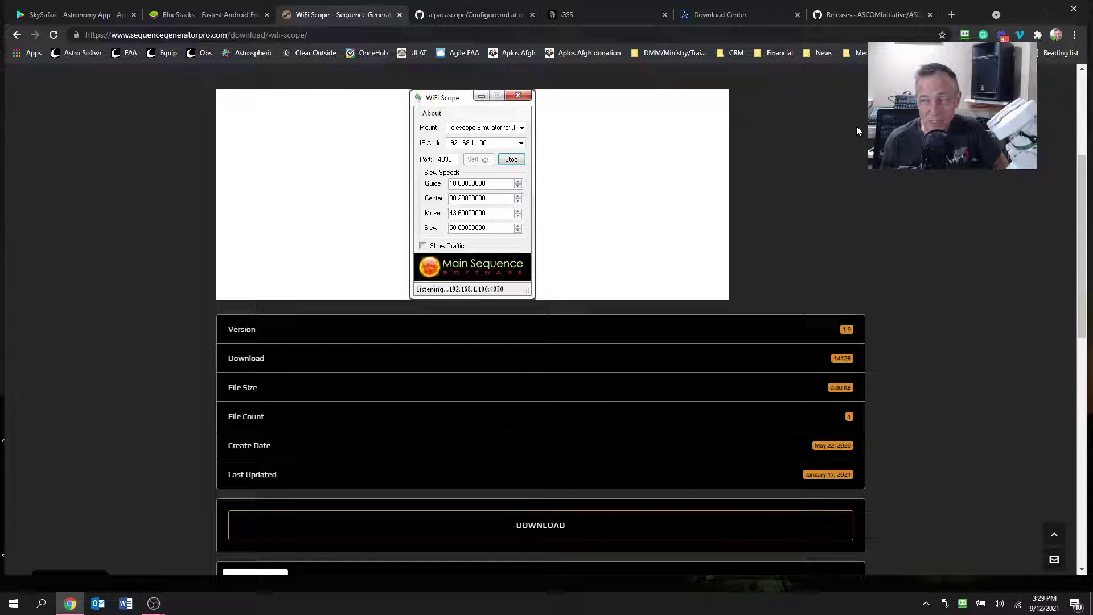
pyautogui.moveTo(1085, 182)
pyautogui.mouseDown()
pyautogui.moveTo(1088, 98)
pyautogui.moveTo(1085, 172)
pyautogui.mouseUp()
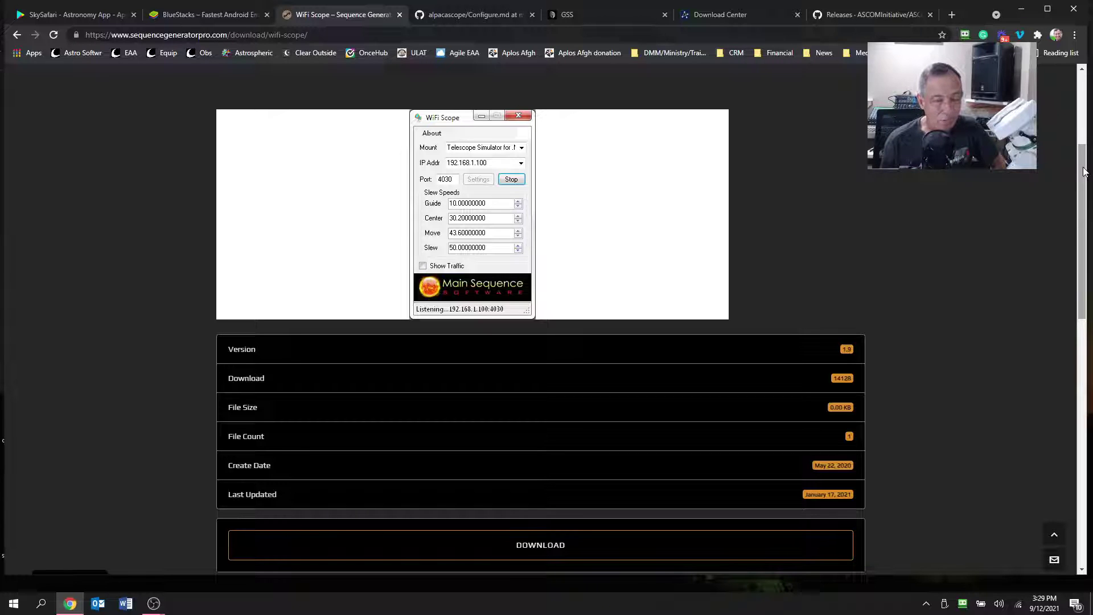
# Step: Open the alpacascope Configure.md page and scroll through its requirements and setup steps
pyautogui.click(470, 16)
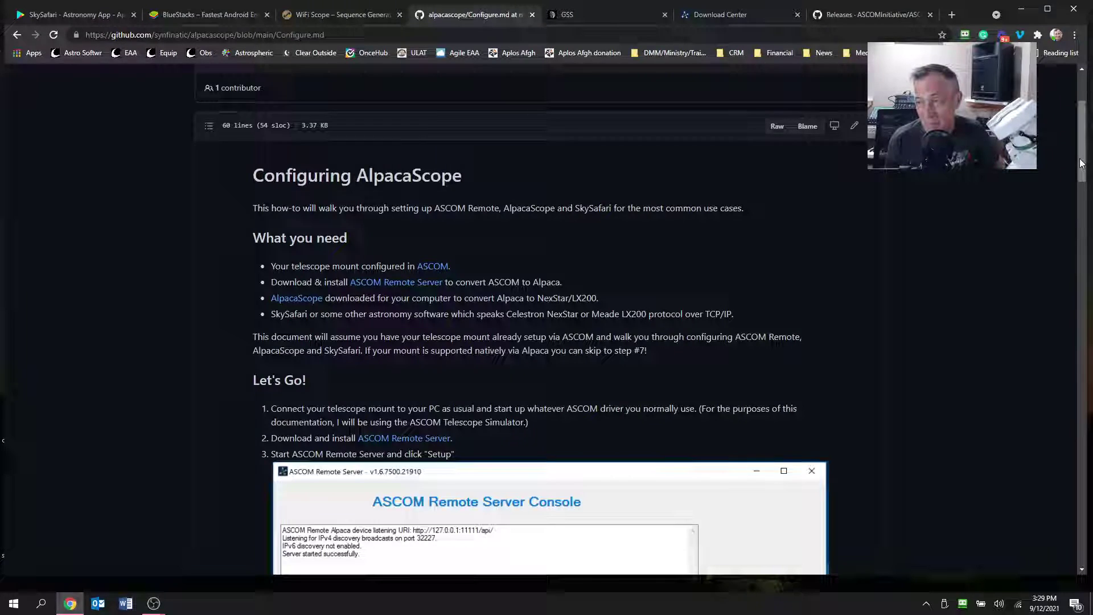
pyautogui.moveTo(1081, 164); pyautogui.dragTo(1085, 121)
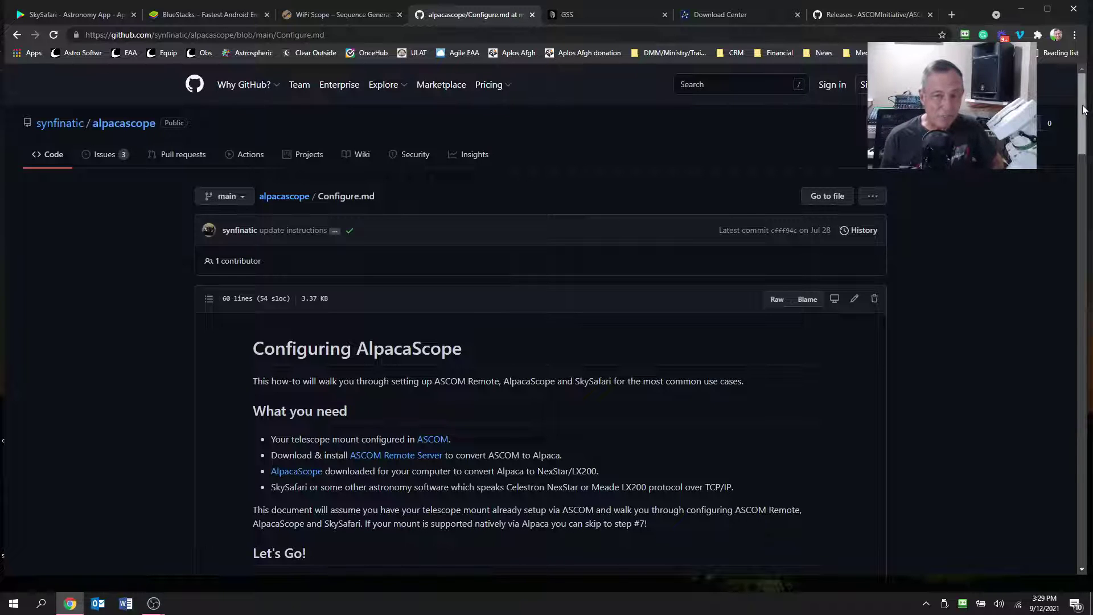
pyautogui.moveTo(1084, 111); pyautogui.dragTo(1084, 130)
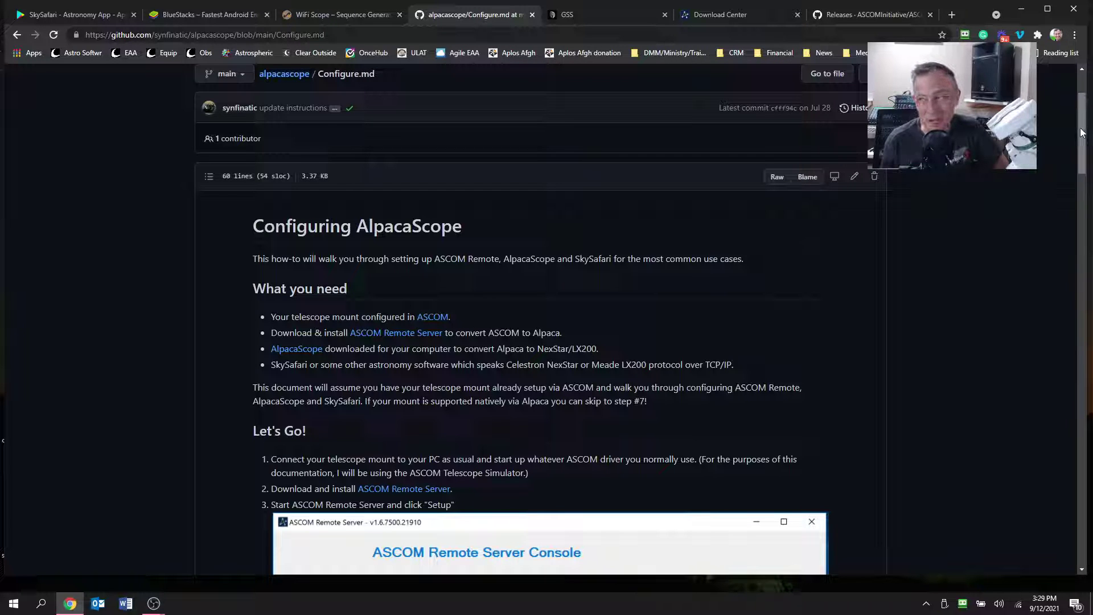
pyautogui.moveTo(1081, 132); pyautogui.dragTo(1081, 119)
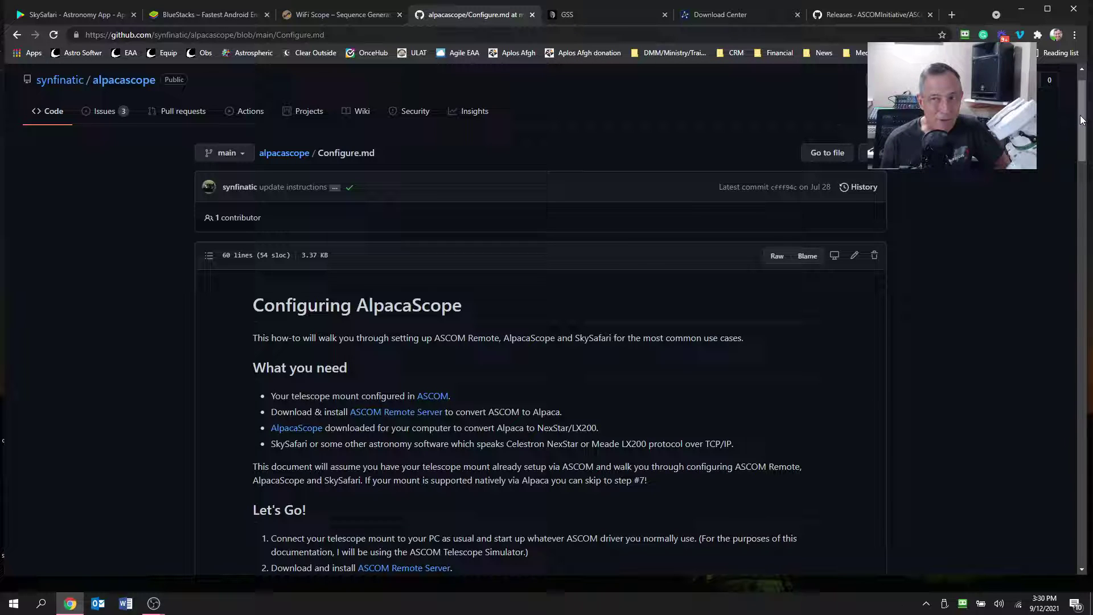
# Step: Switch to the GSS Google Sites page and scroll to the GS Server download section
pyautogui.click(589, 16)
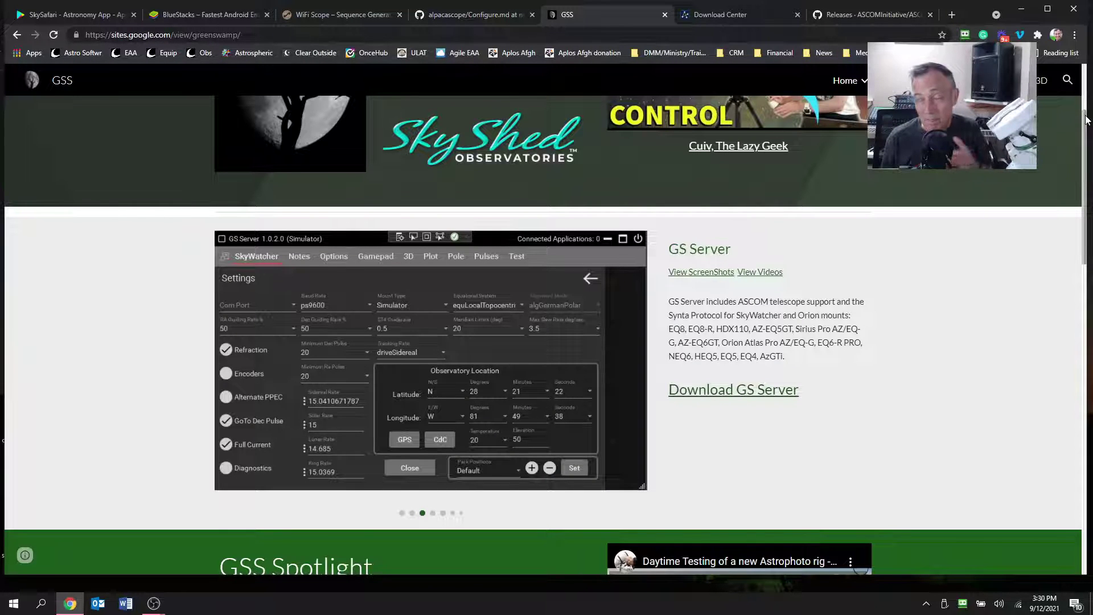
pyautogui.scroll(3, 1084, 171)
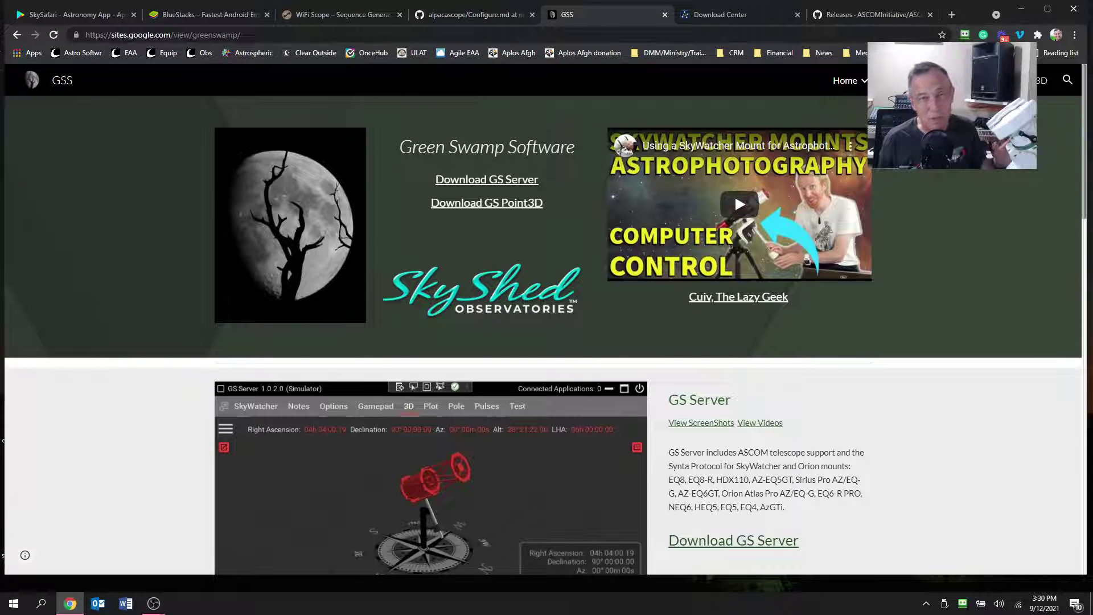
pyautogui.scroll(-3, 546, 319)
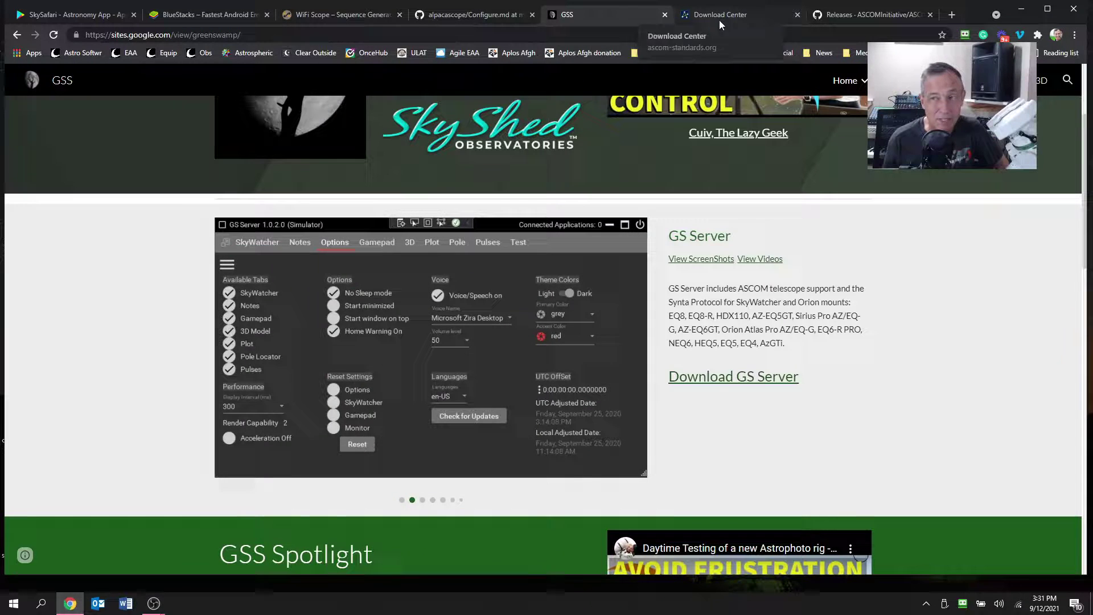
# Step: Go from the ASCOM Download Center to the ASCOM Remote 1.6.7500.21910 releases page
pyautogui.click(725, 20)
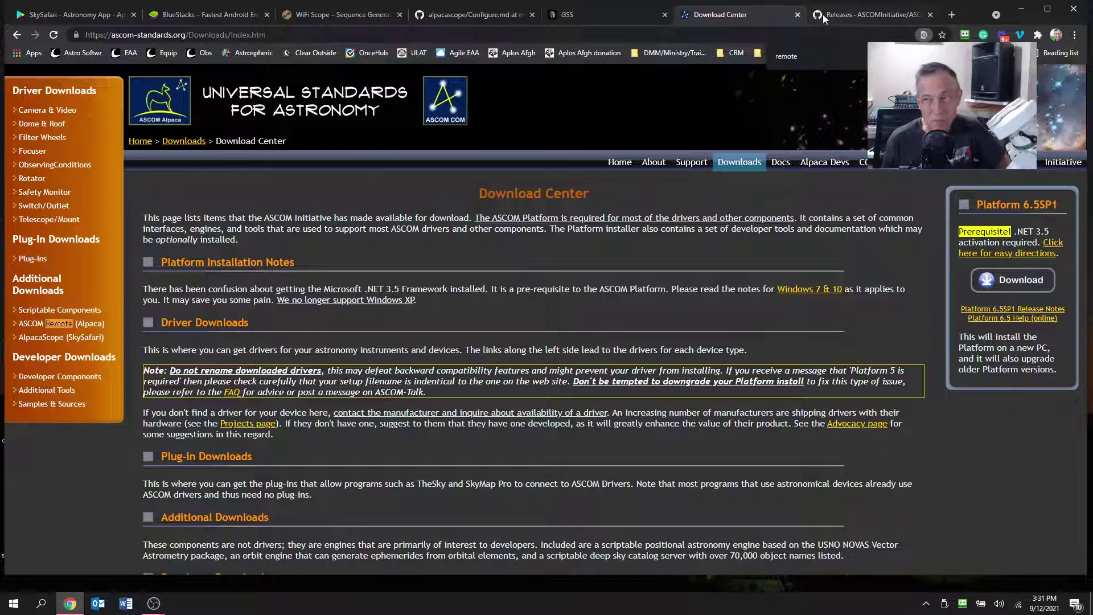
pyautogui.click(840, 16)
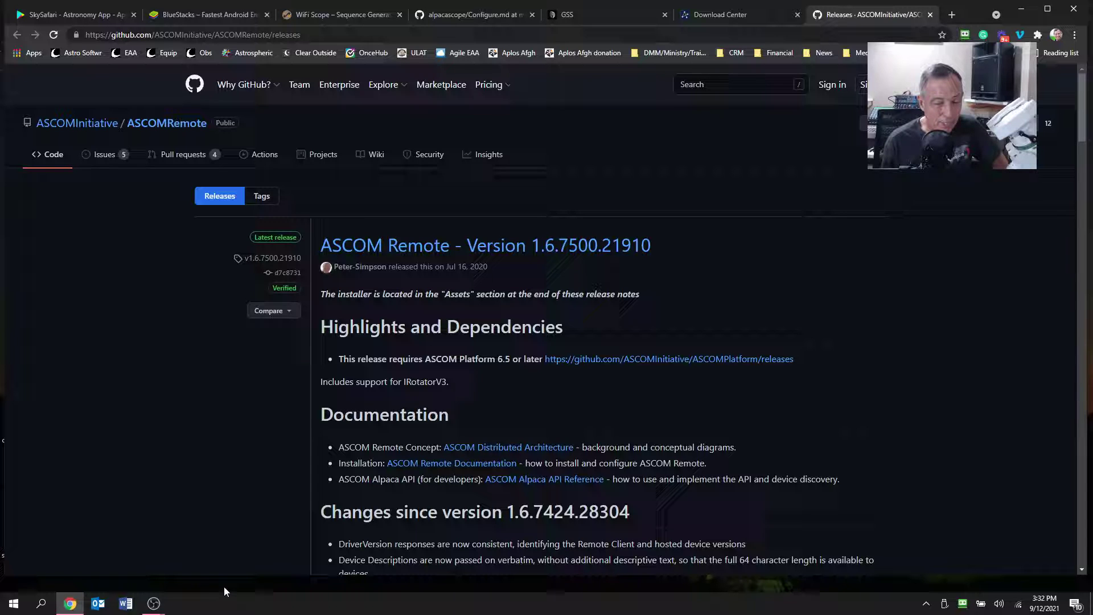
# Step: Launch GS Server and attempt a mount connection, dismissing the serial port failure error
pyautogui.click(5, 609)
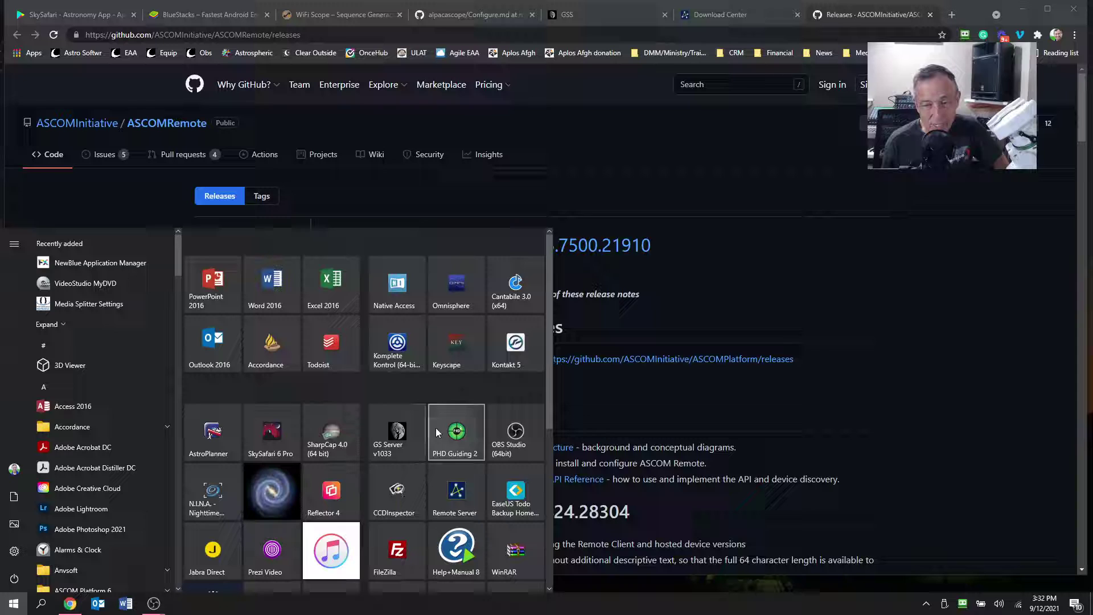
pyautogui.click(397, 425)
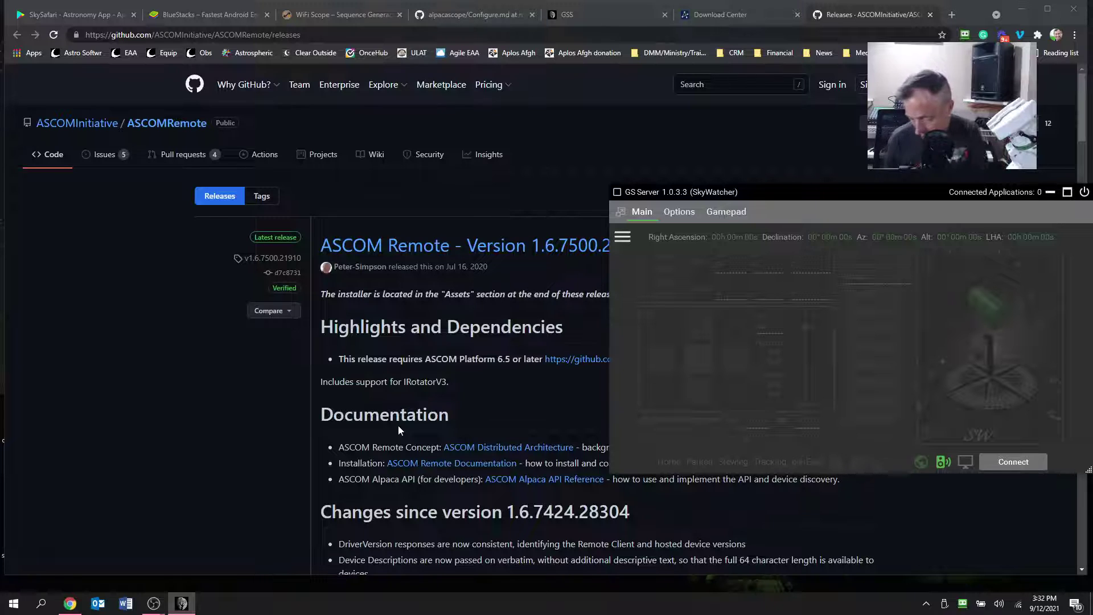
pyautogui.click(1004, 467)
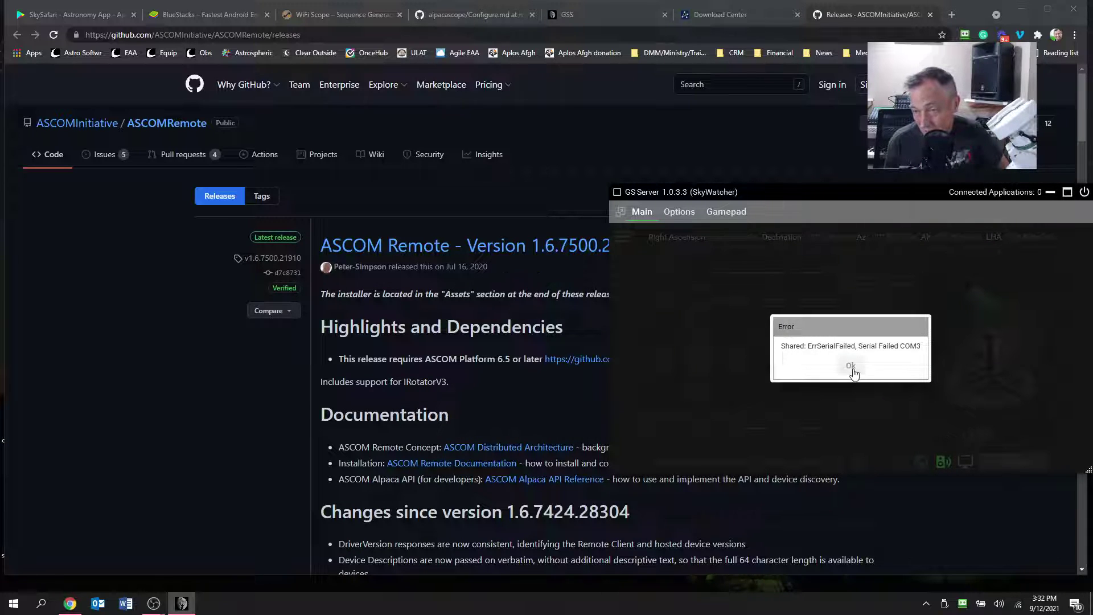
pyautogui.click(850, 366)
# Step: Try COM port 7 in settings, then dismiss the mount timeout error and close GS Server
pyautogui.click(620, 239)
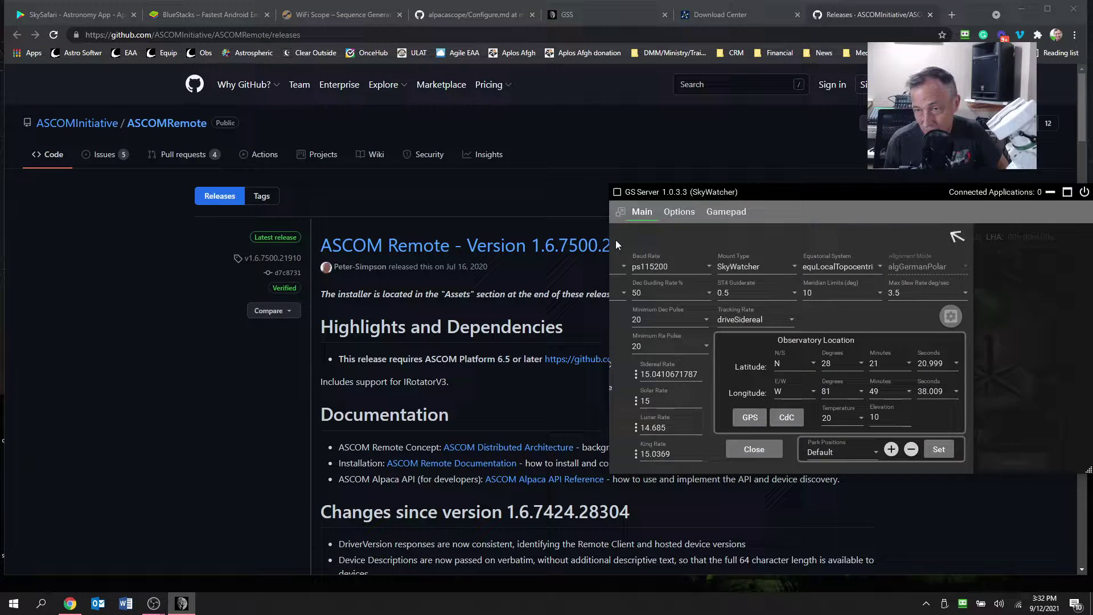
pyautogui.click(643, 264)
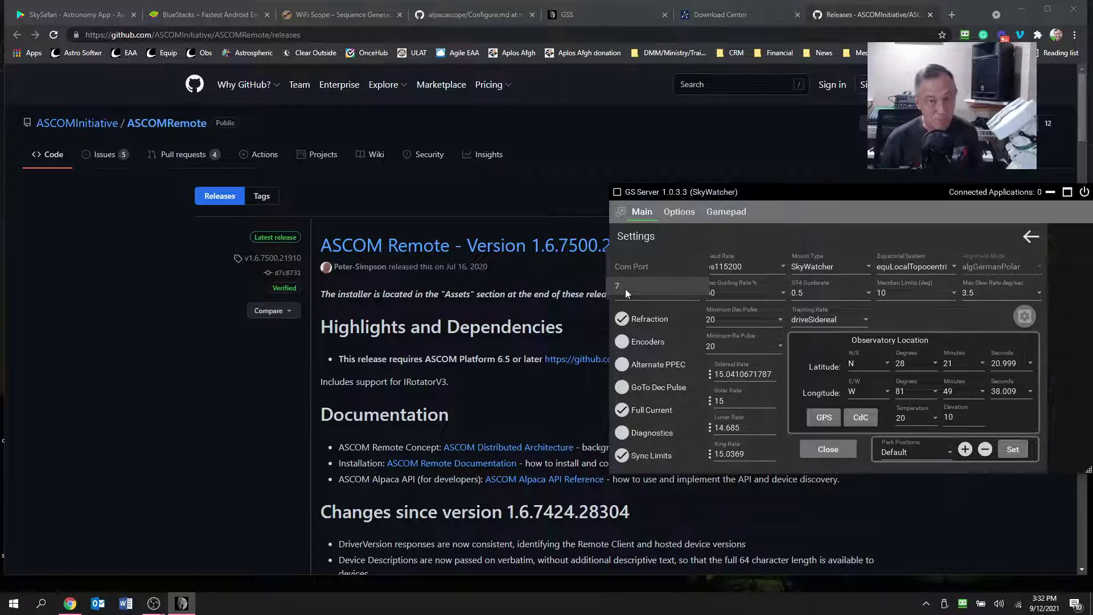
pyautogui.click(1028, 236)
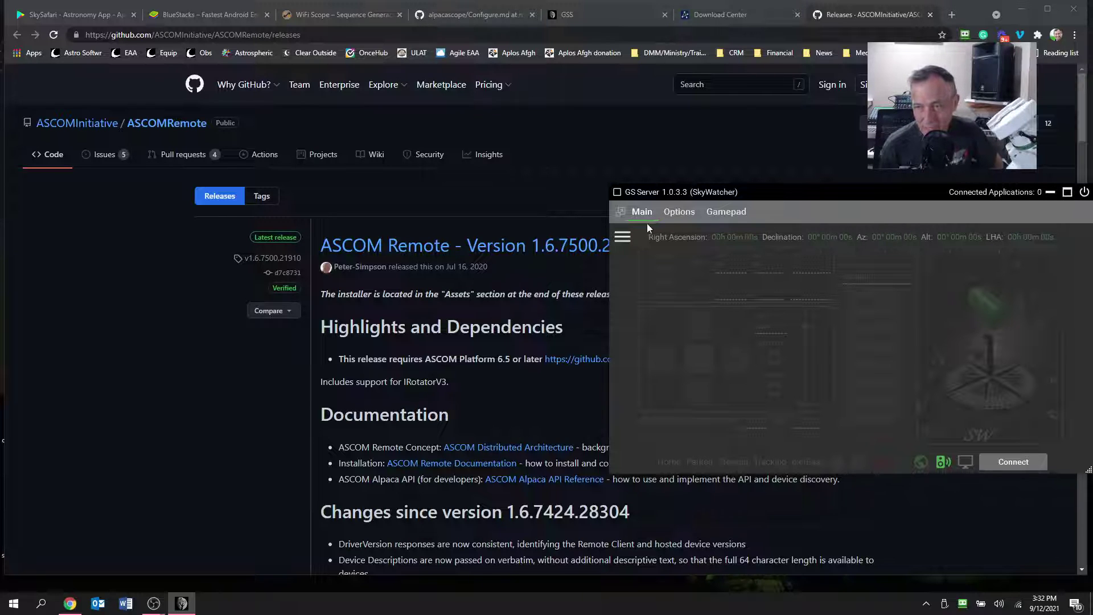
pyautogui.click(623, 236)
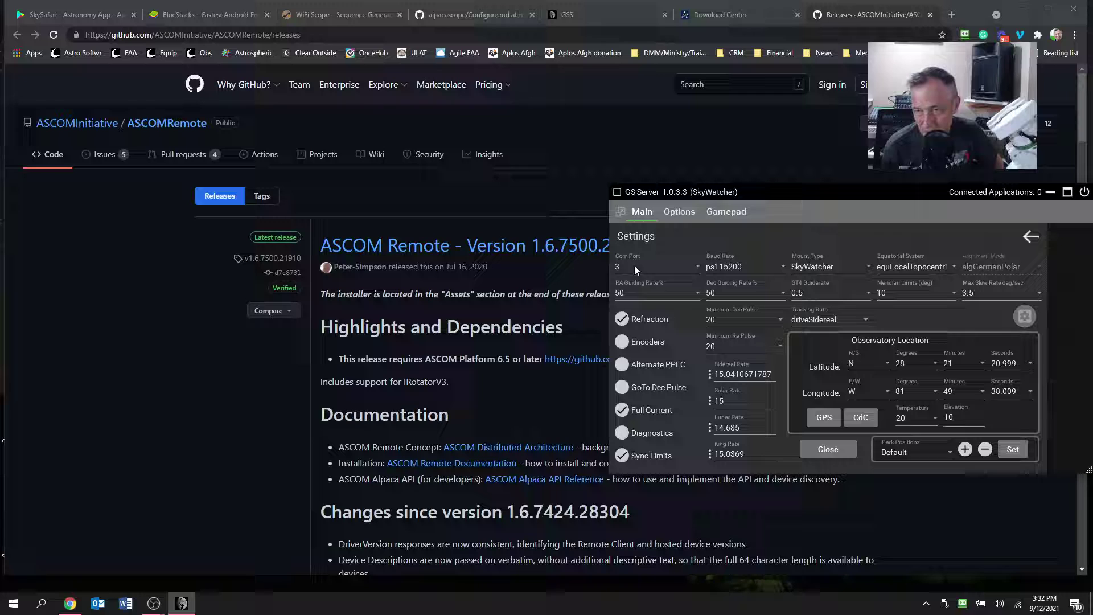
pyautogui.click(629, 285)
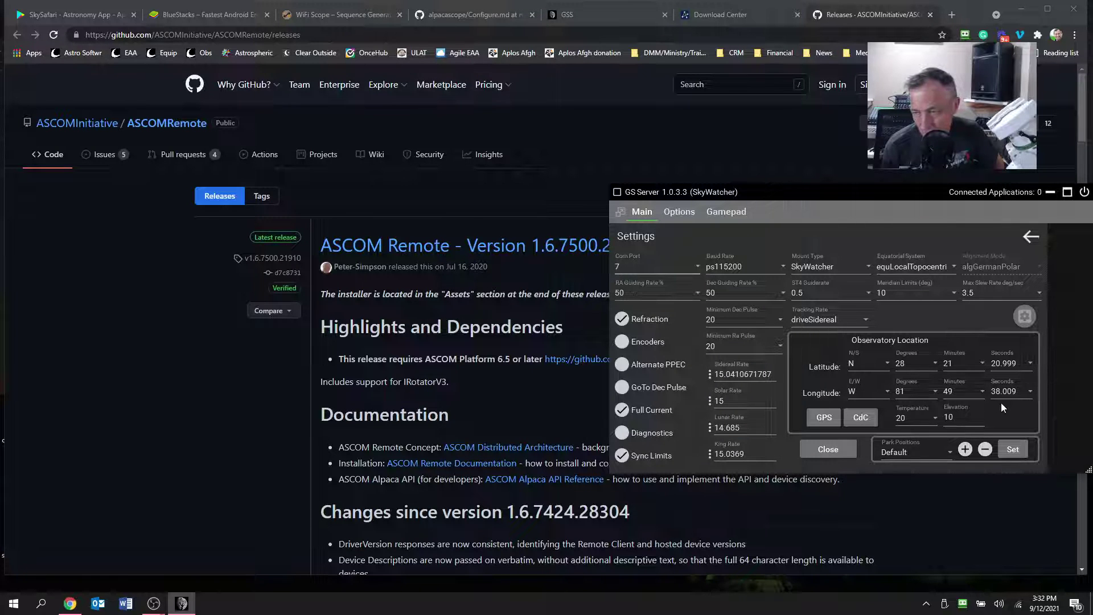
pyautogui.click(1030, 237)
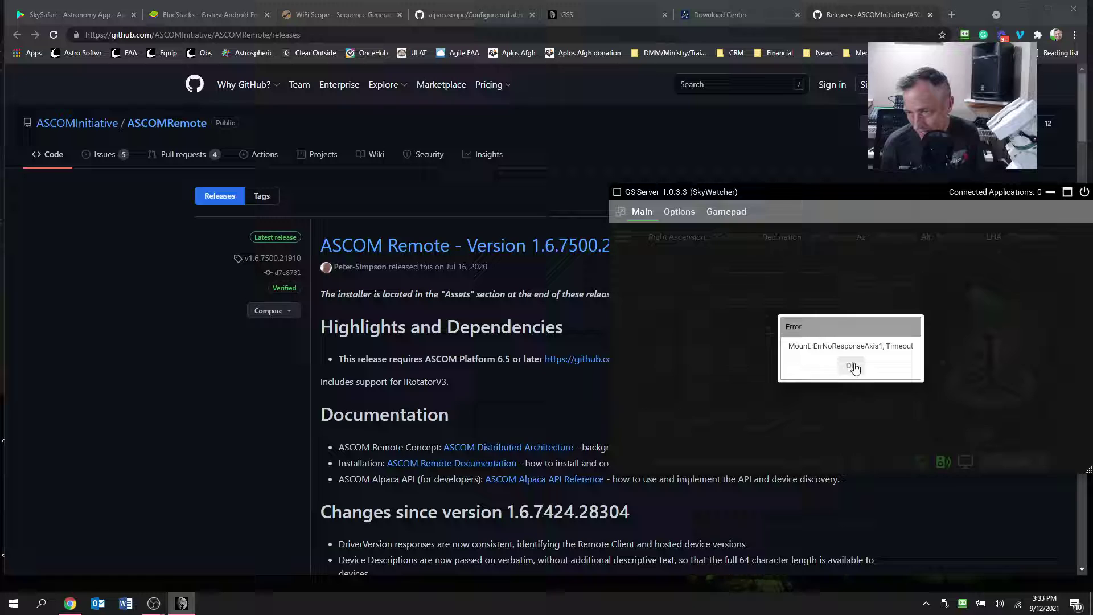
pyautogui.click(854, 367)
pyautogui.click(1084, 192)
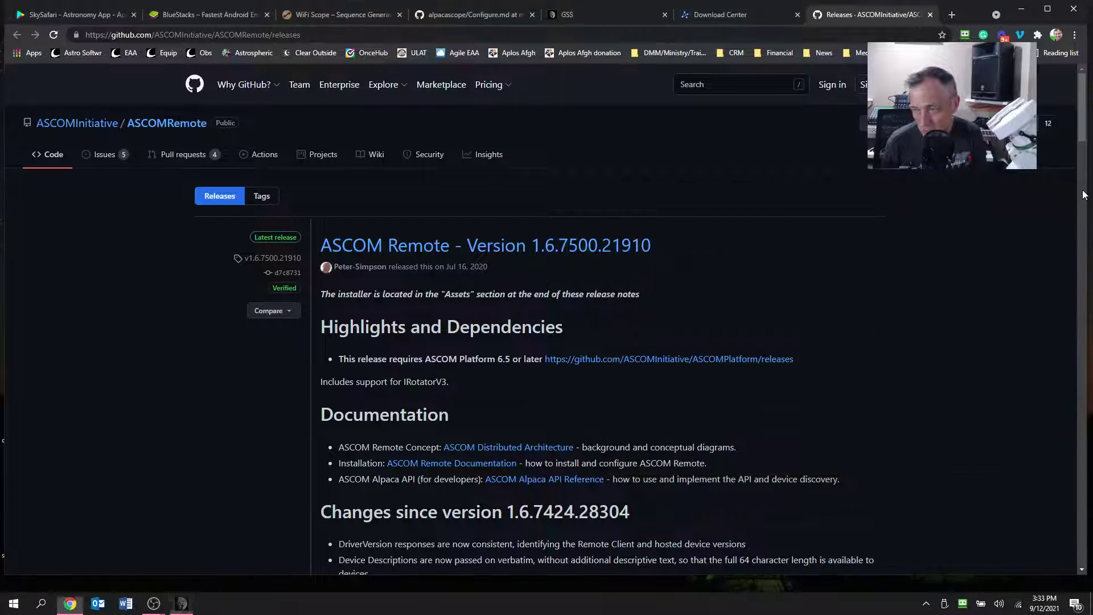
# Step: Relaunch GS Server, set COM port 3, connect the SkyWatcher mount and acknowledge the Home notice
pyautogui.click(16, 606)
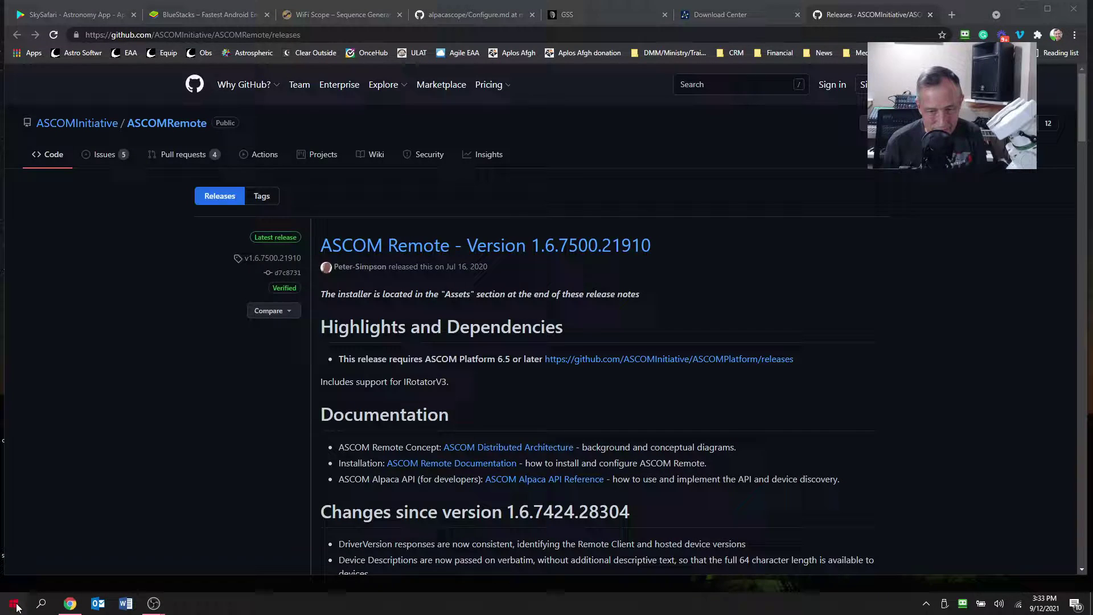
pyautogui.click(410, 429)
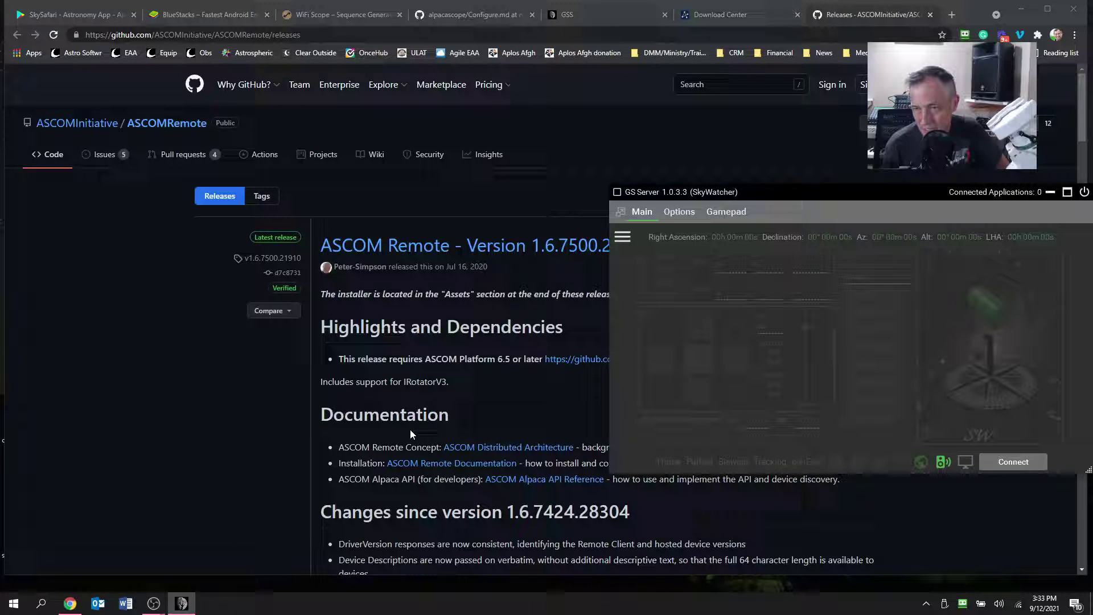
pyautogui.click(624, 236)
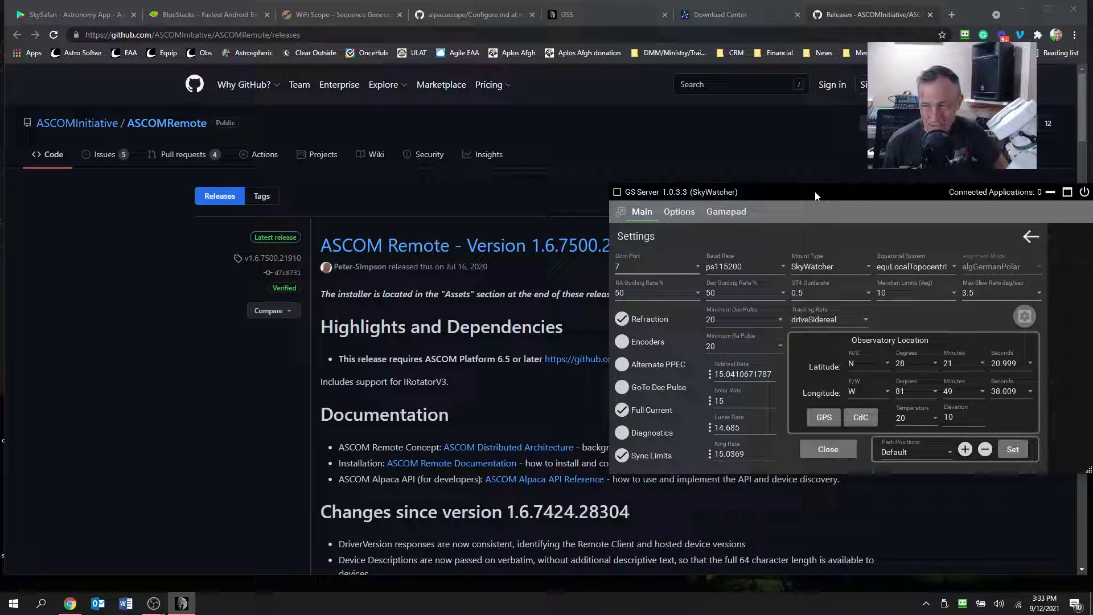
pyautogui.click(1024, 234)
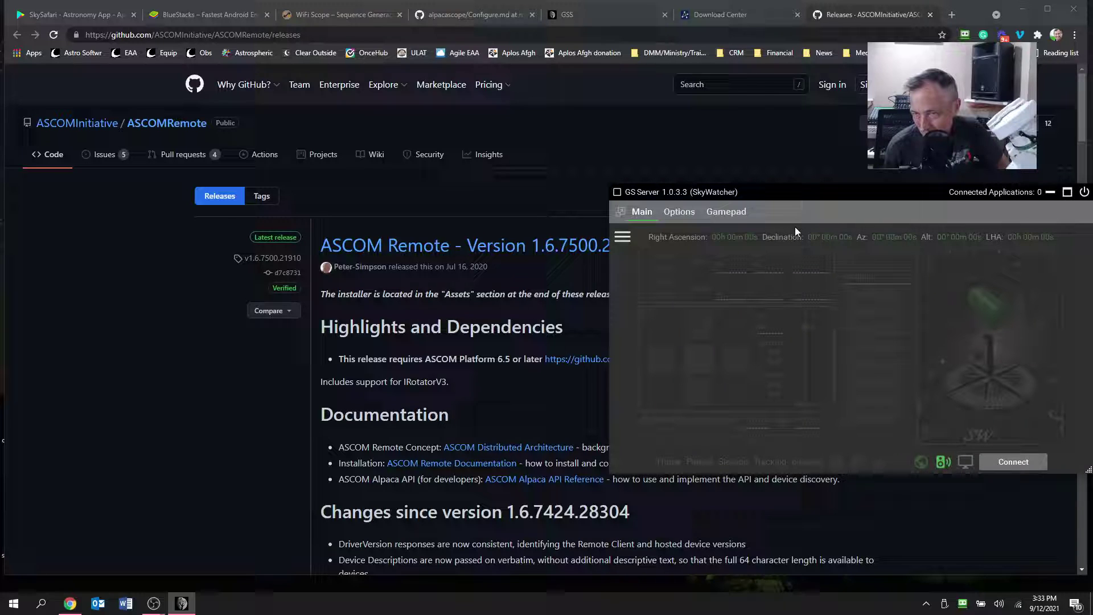
pyautogui.click(622, 236)
pyautogui.click(640, 264)
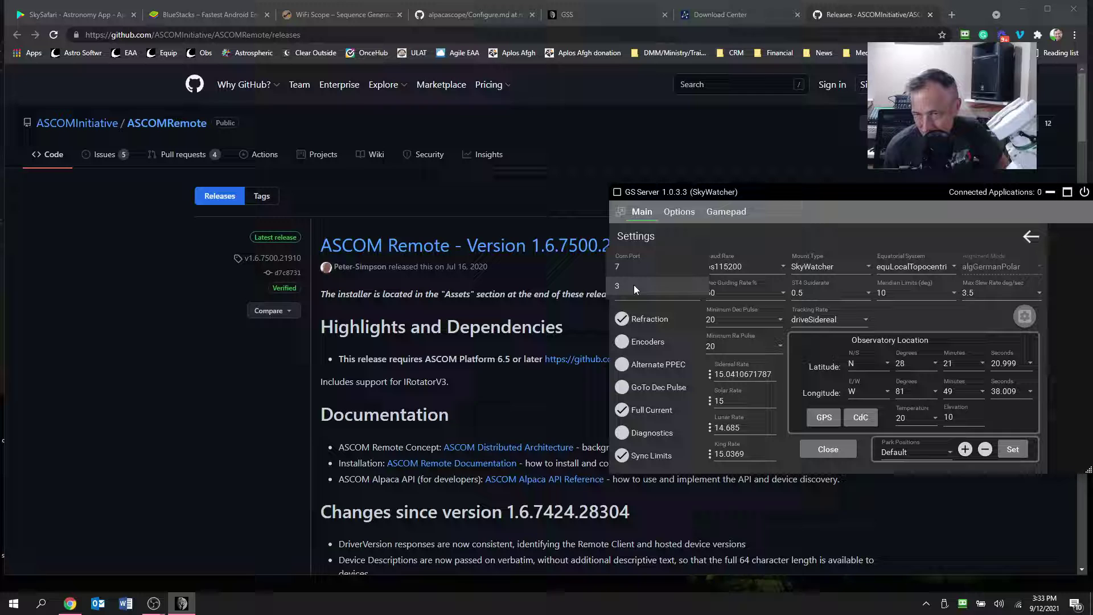
pyautogui.click(634, 284)
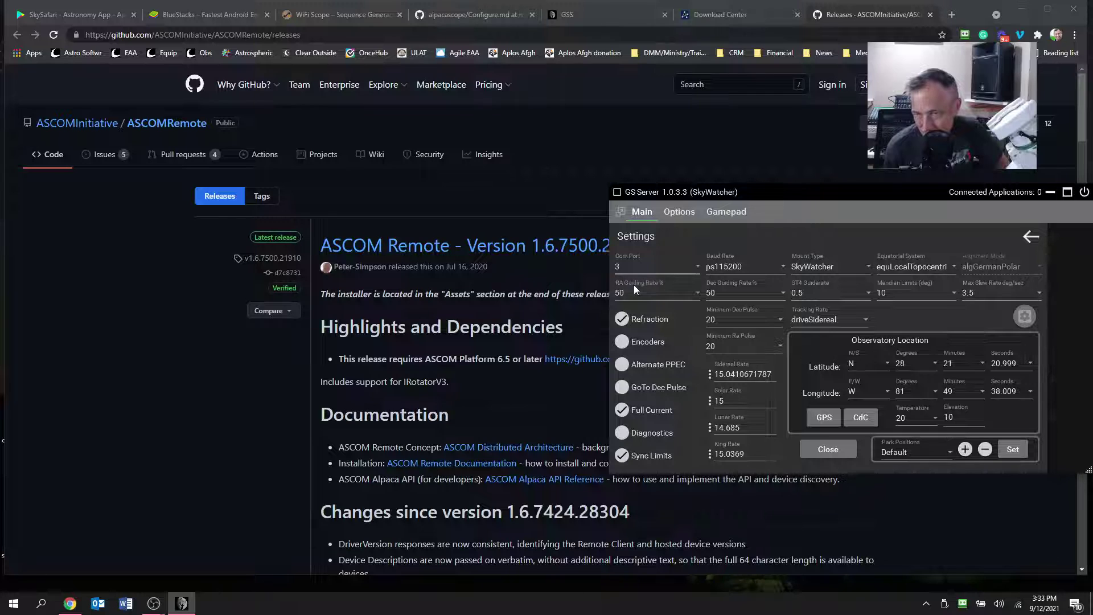
pyautogui.click(1032, 234)
pyautogui.click(1013, 459)
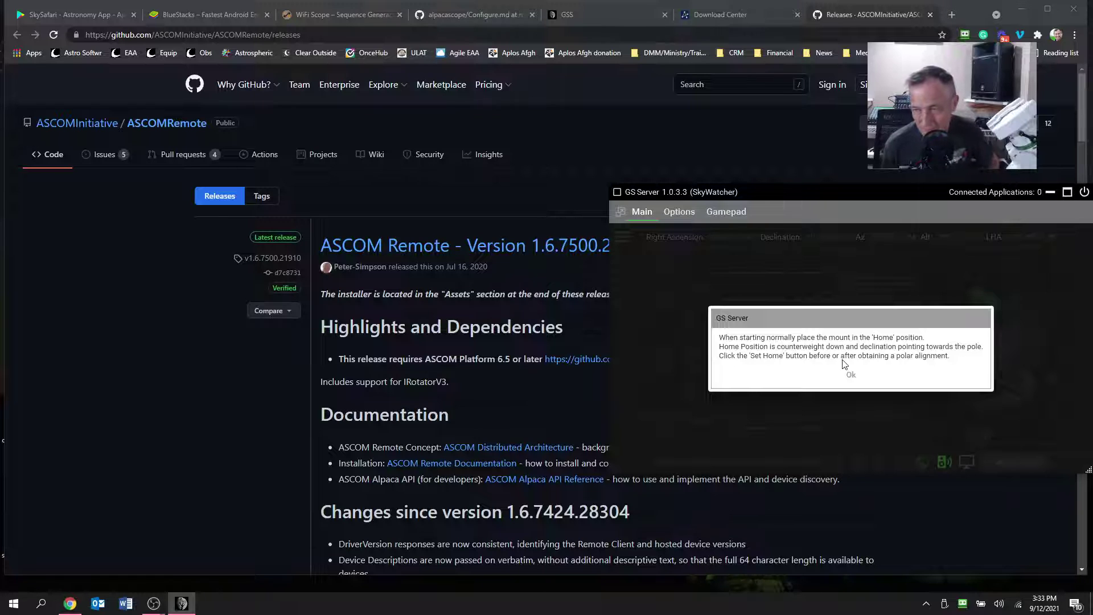
pyautogui.click(850, 376)
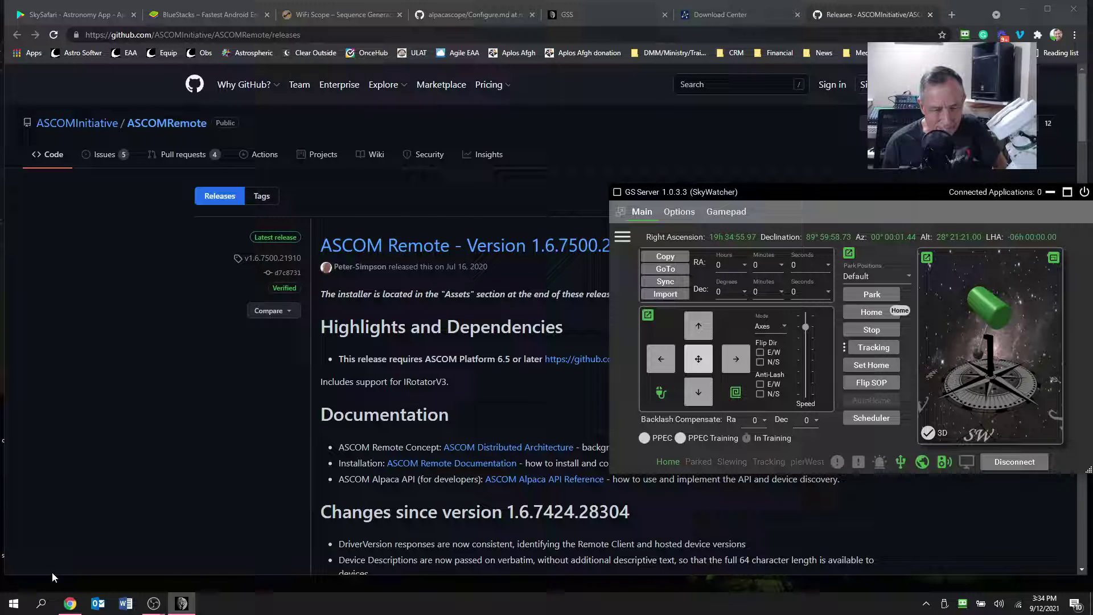
# Step: Launch ASCOM Remote Server and confirm device 0 uses the ASCOM GS Sky Telescope driver
pyautogui.click(13, 603)
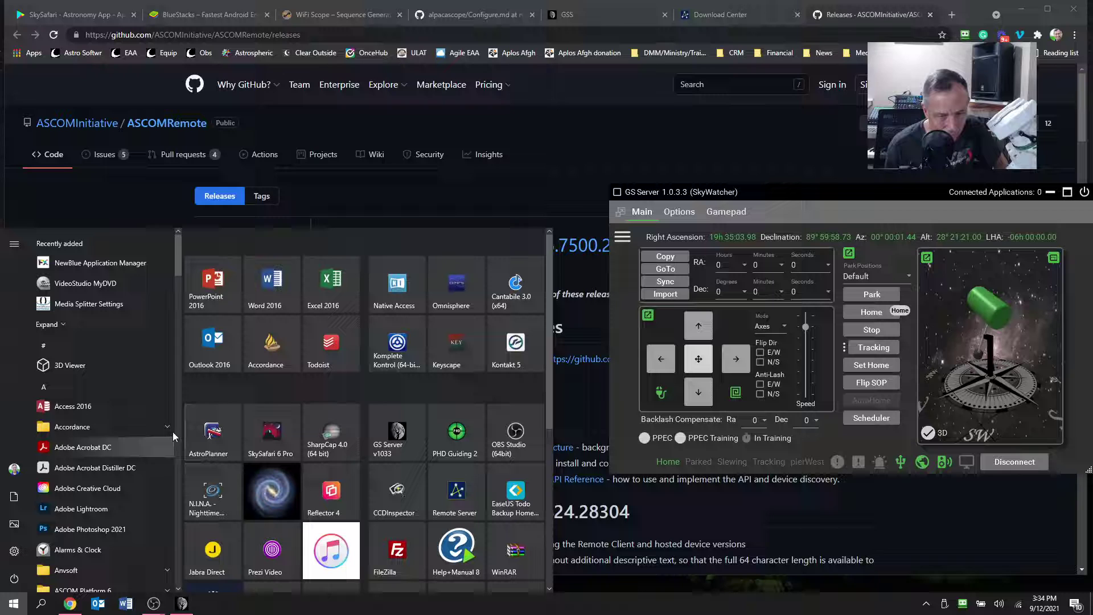
pyautogui.moveTo(176, 259); pyautogui.dragTo(176, 286)
pyautogui.click(78, 380)
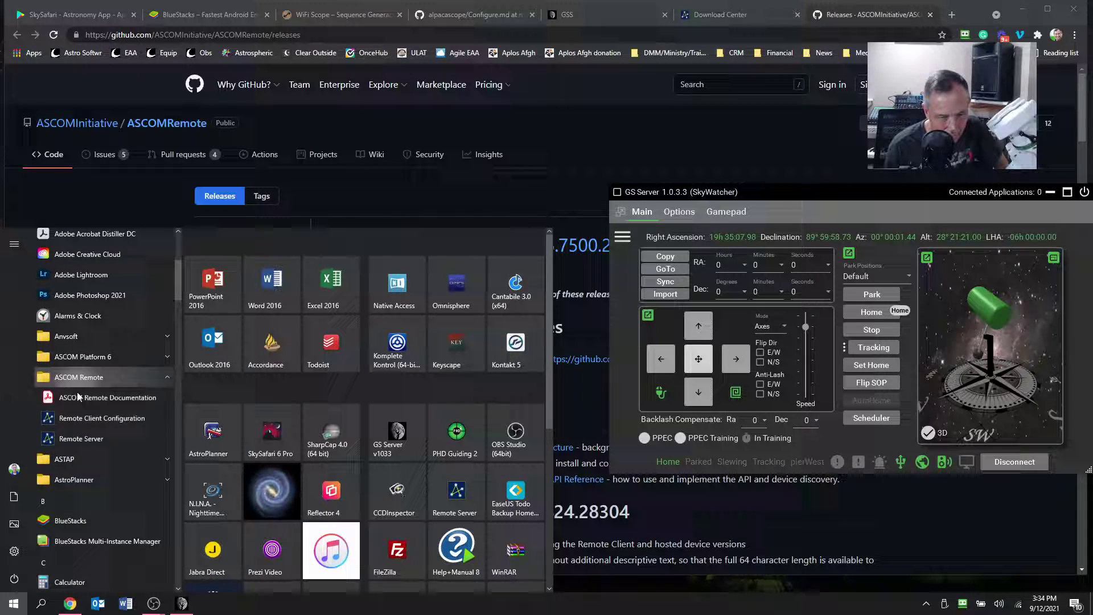
pyautogui.click(77, 439)
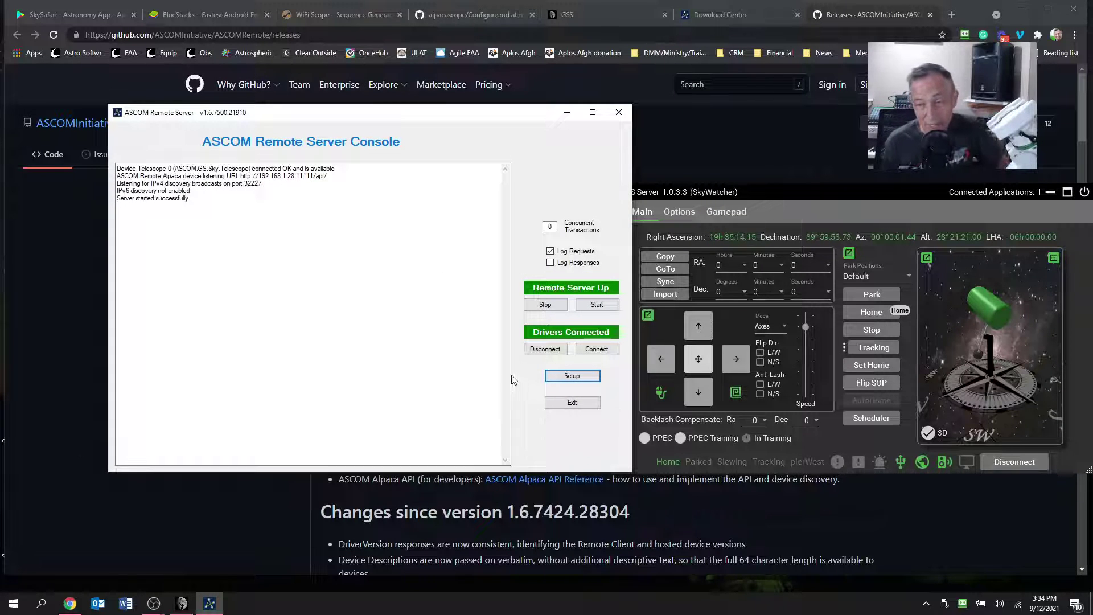
pyautogui.click(572, 376)
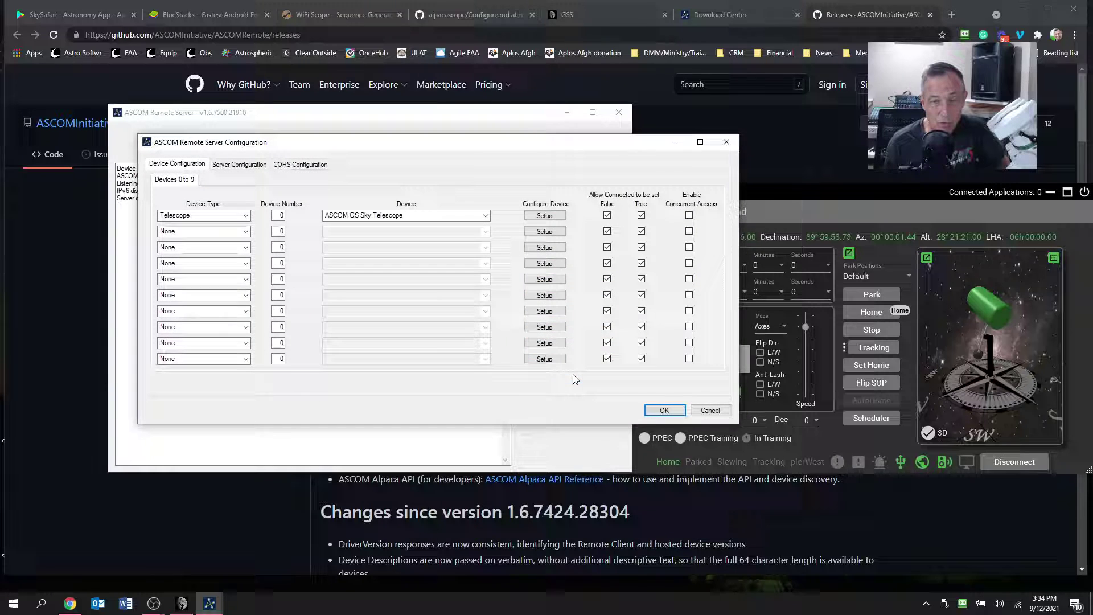
pyautogui.click(485, 215)
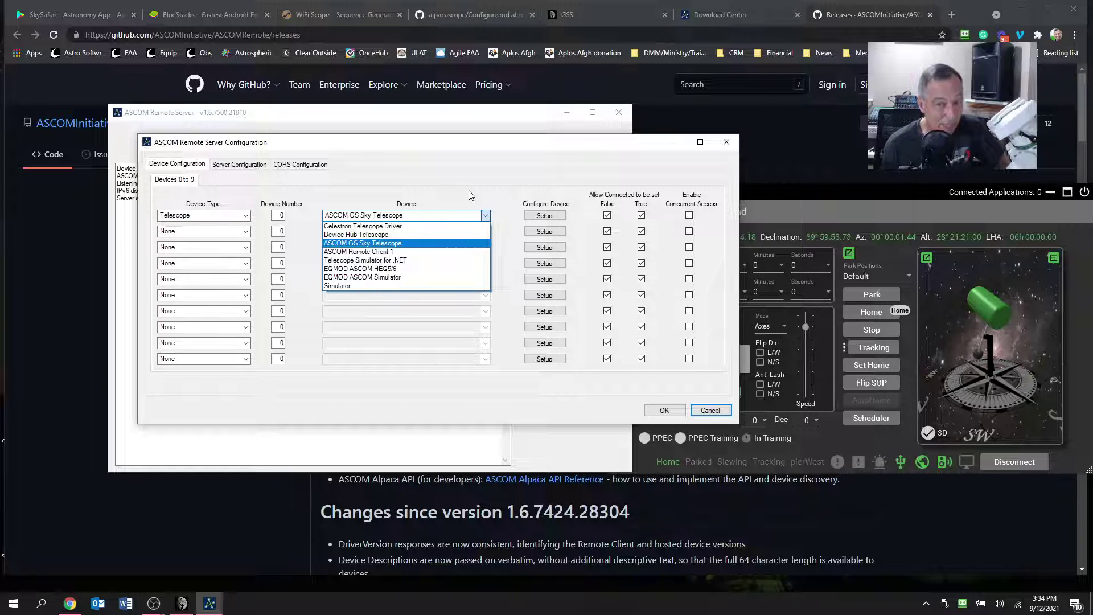
pyautogui.click(471, 195)
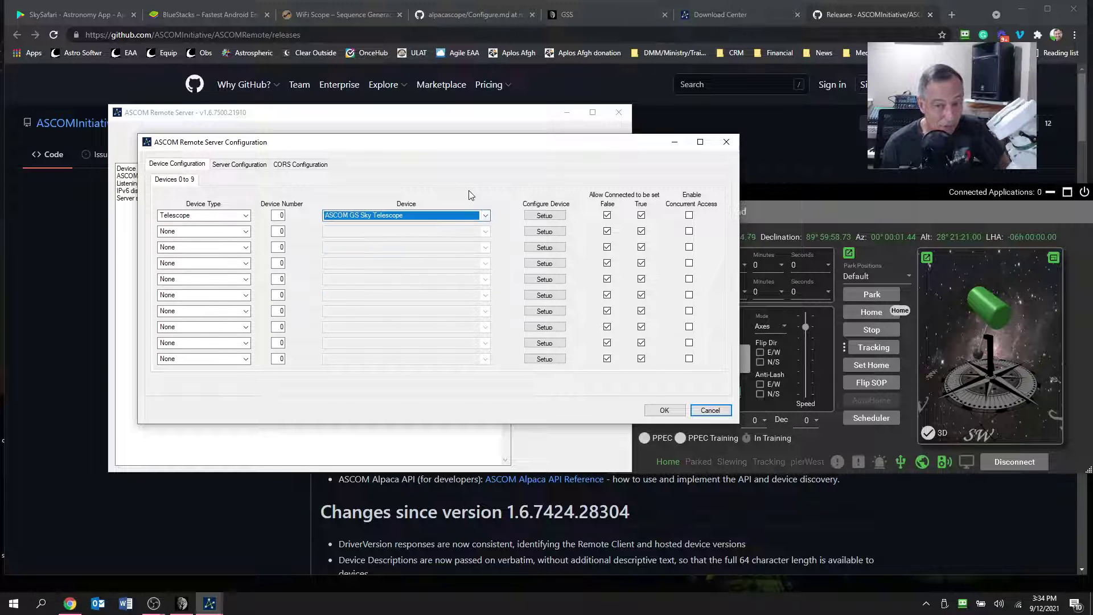
# Step: Confirm the server IP address is 192.168.1.28 and cancel the configuration unchanged
pyautogui.click(248, 168)
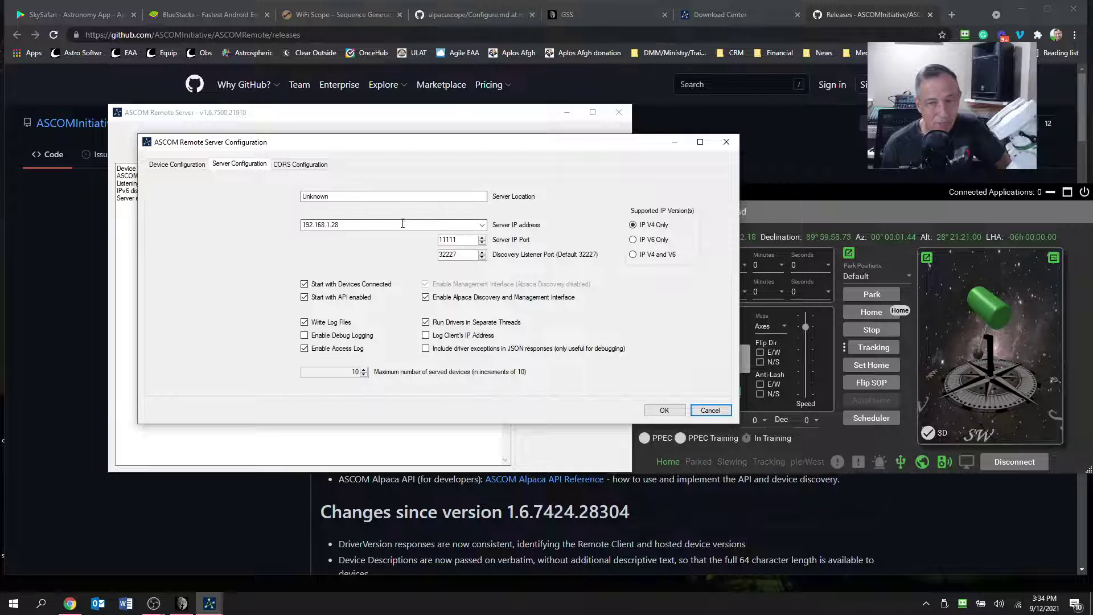
pyautogui.click(482, 225)
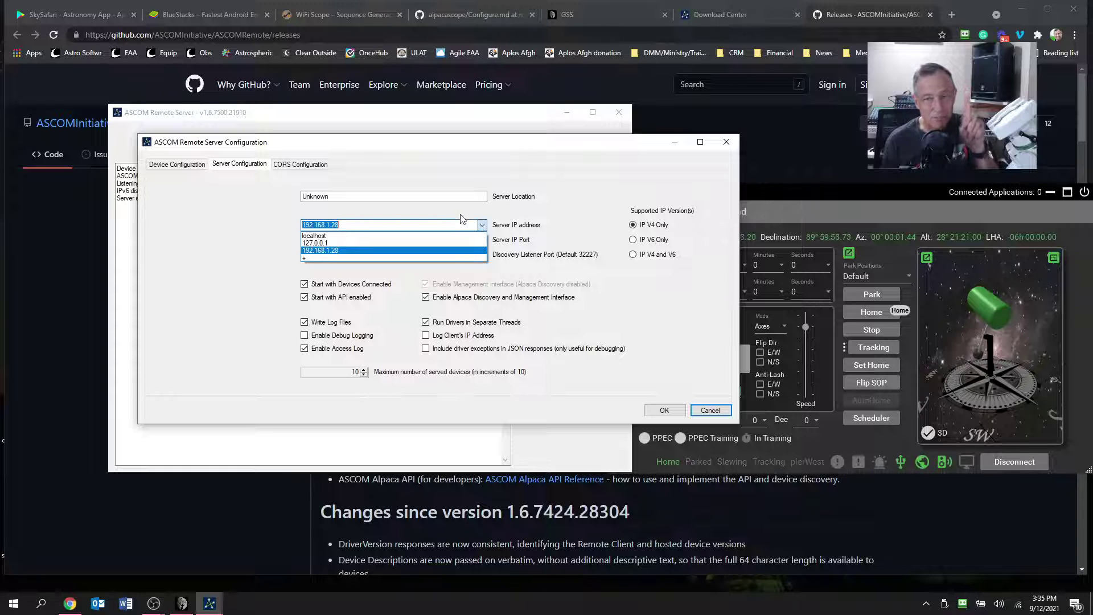
pyautogui.click(466, 222)
pyautogui.click(710, 410)
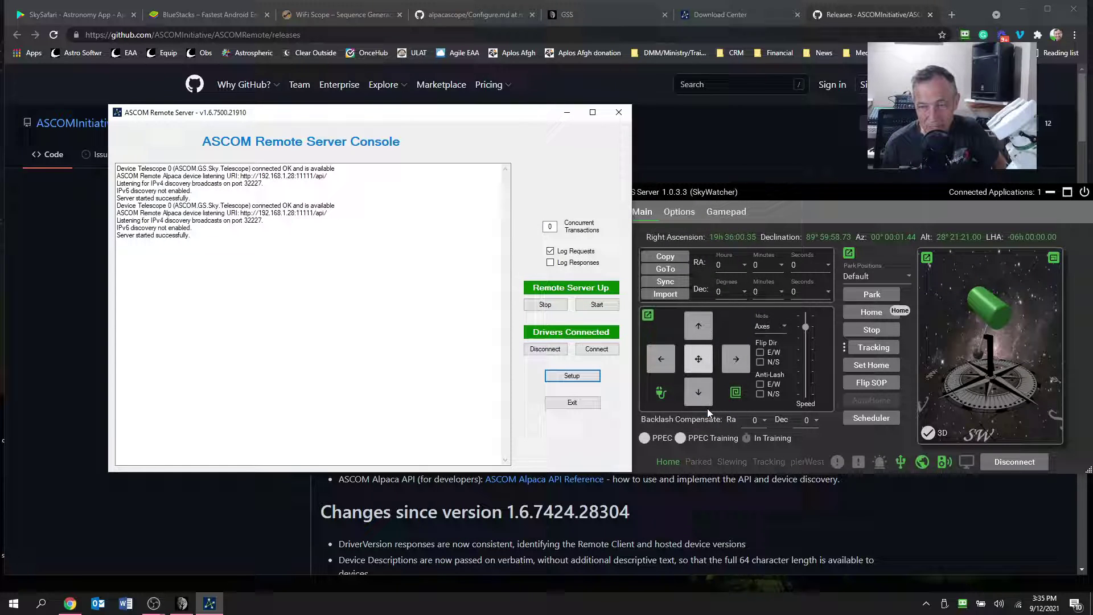
# Step: Launch AlpacaScope, choose the EQ North mount type, and start its services on port 4030
pyautogui.click(41, 603)
pyautogui.write('alpac')
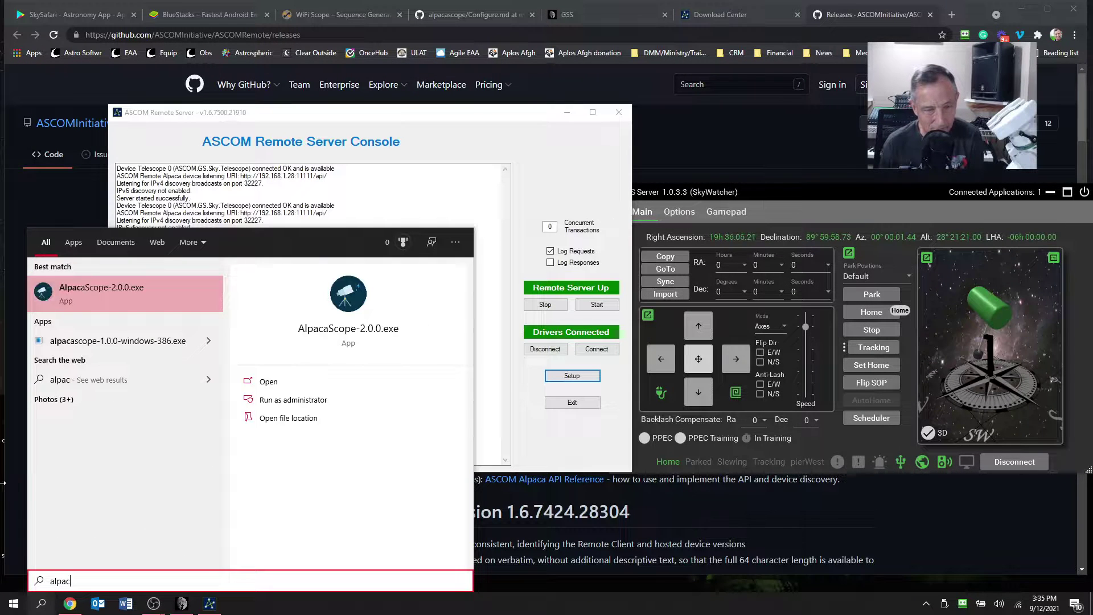
pyautogui.click(90, 285)
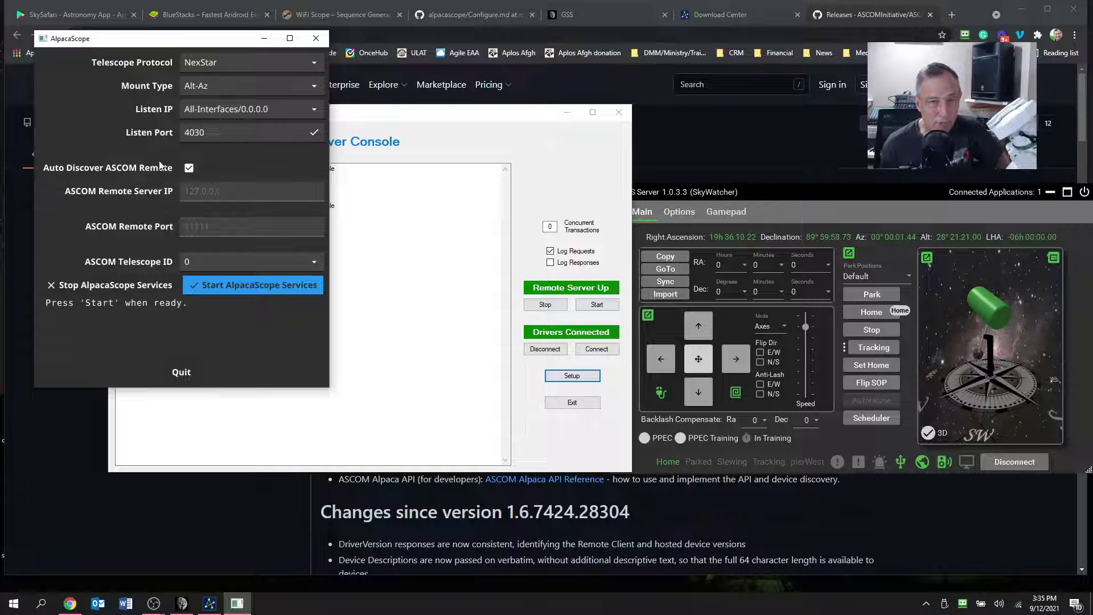
pyautogui.click(225, 85)
pyautogui.click(227, 125)
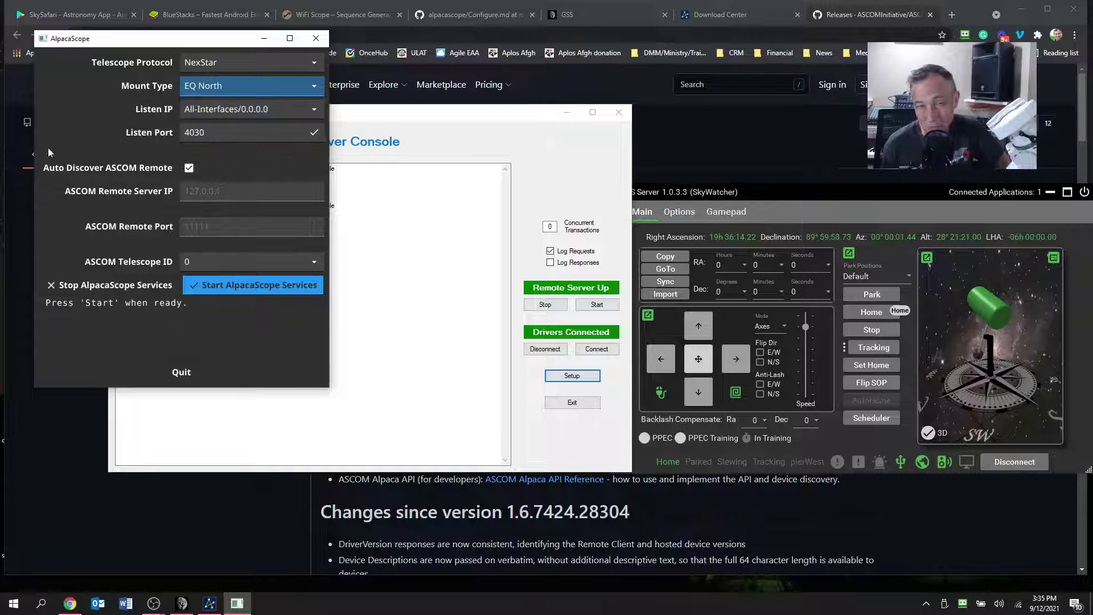
pyautogui.click(220, 285)
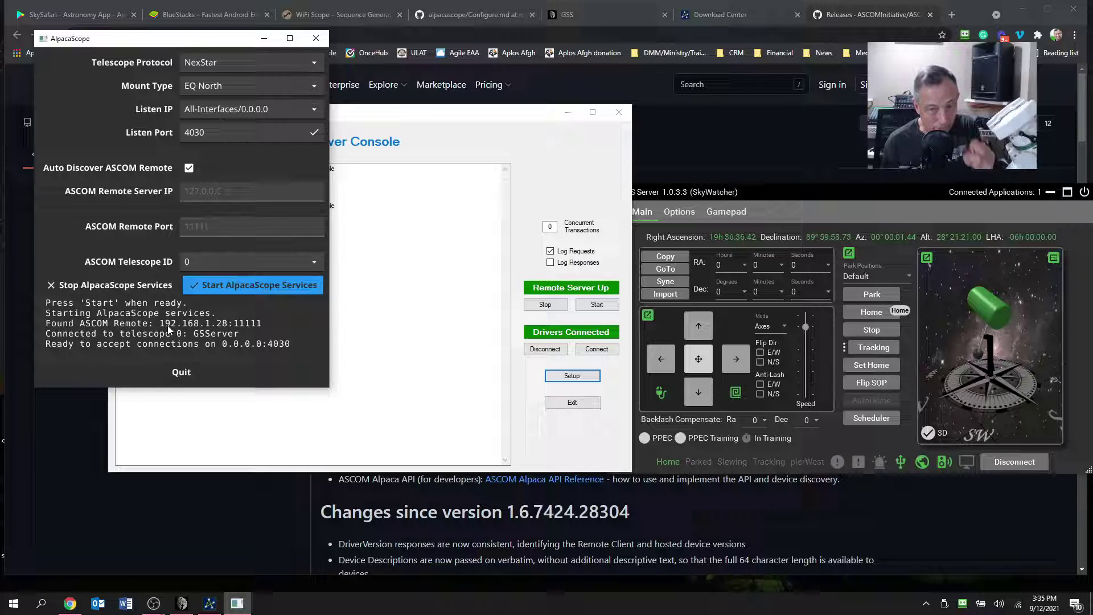
# Step: Review the Remote Server's Server Configuration without changes, then minimise the console
pyautogui.click(531, 403)
pyautogui.click(571, 376)
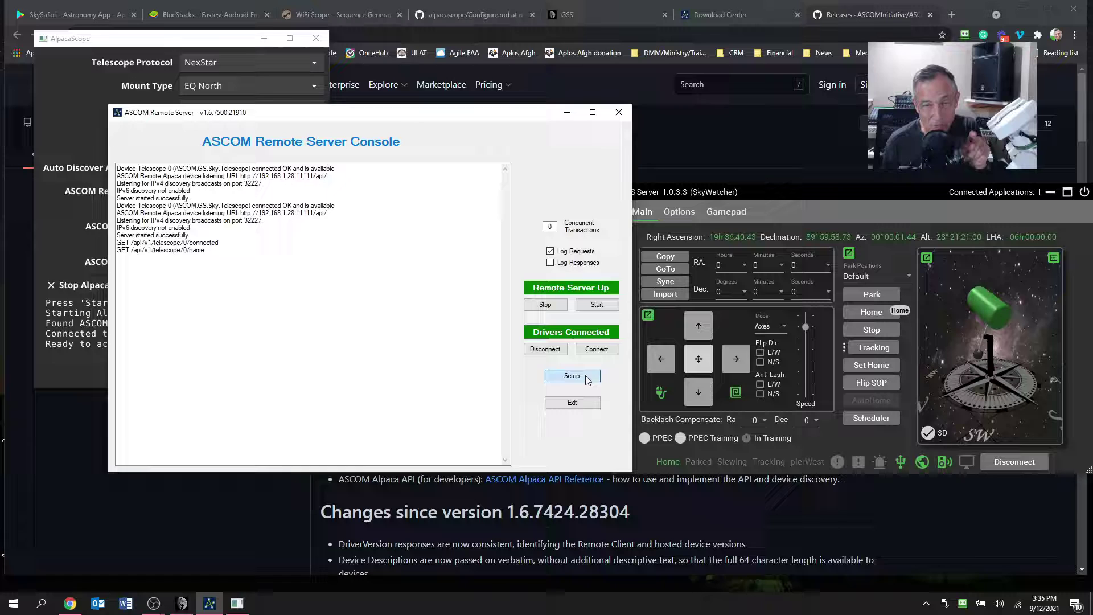
pyautogui.click(191, 90)
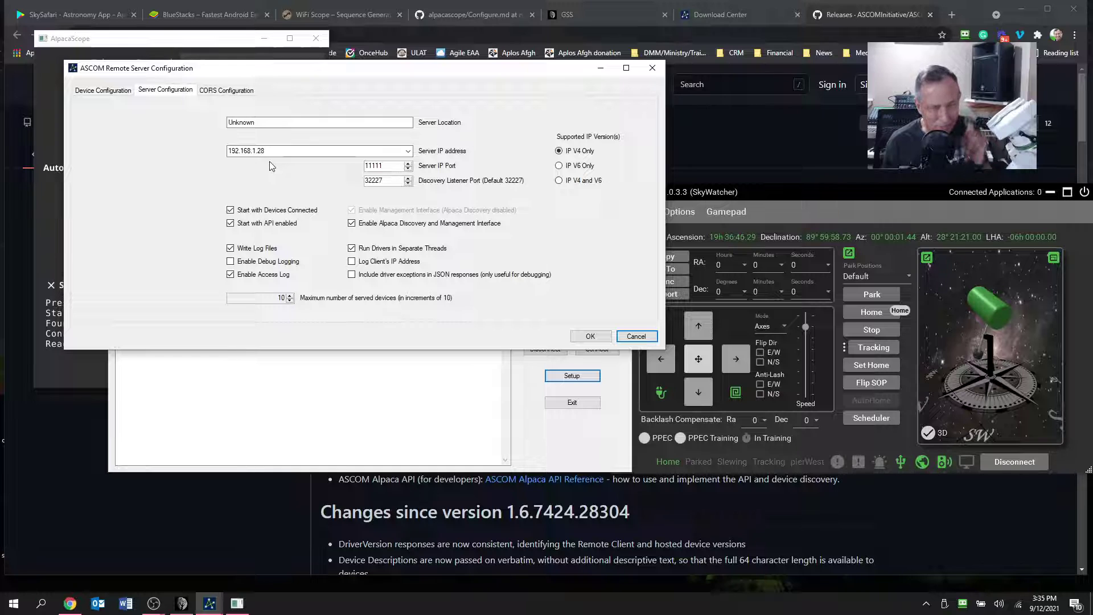
pyautogui.click(636, 335)
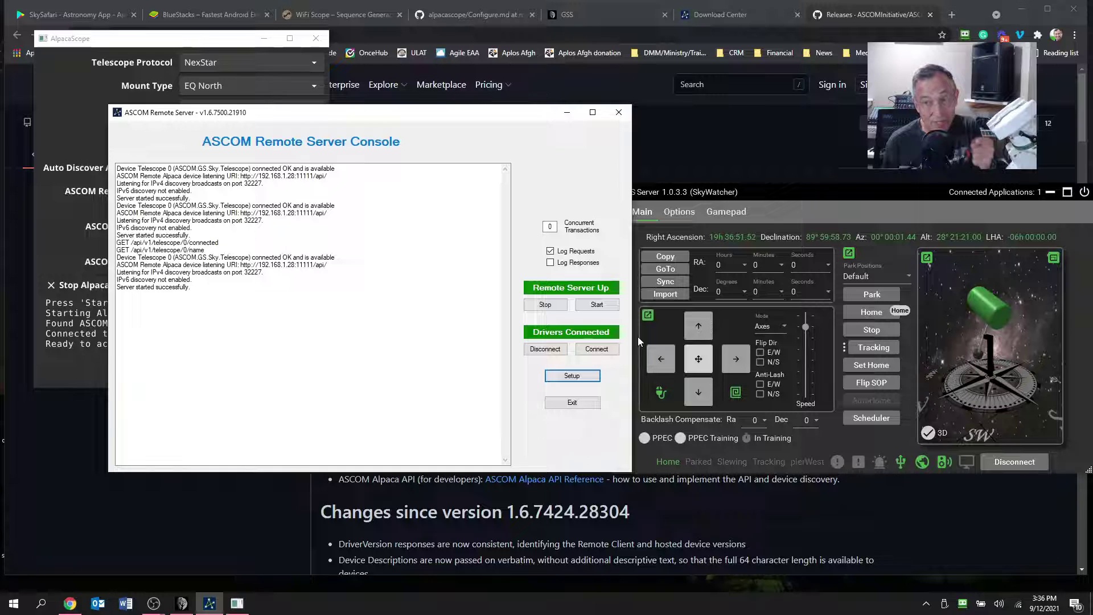
pyautogui.click(567, 112)
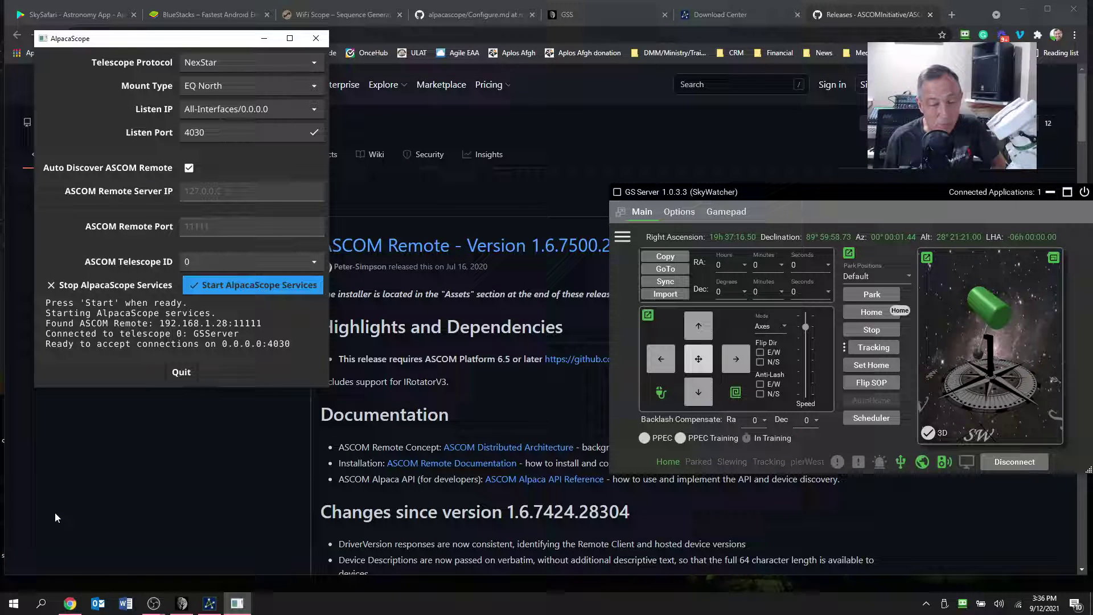
# Step: Open the Windows Start menu's list of installed apps
pyautogui.click(13, 603)
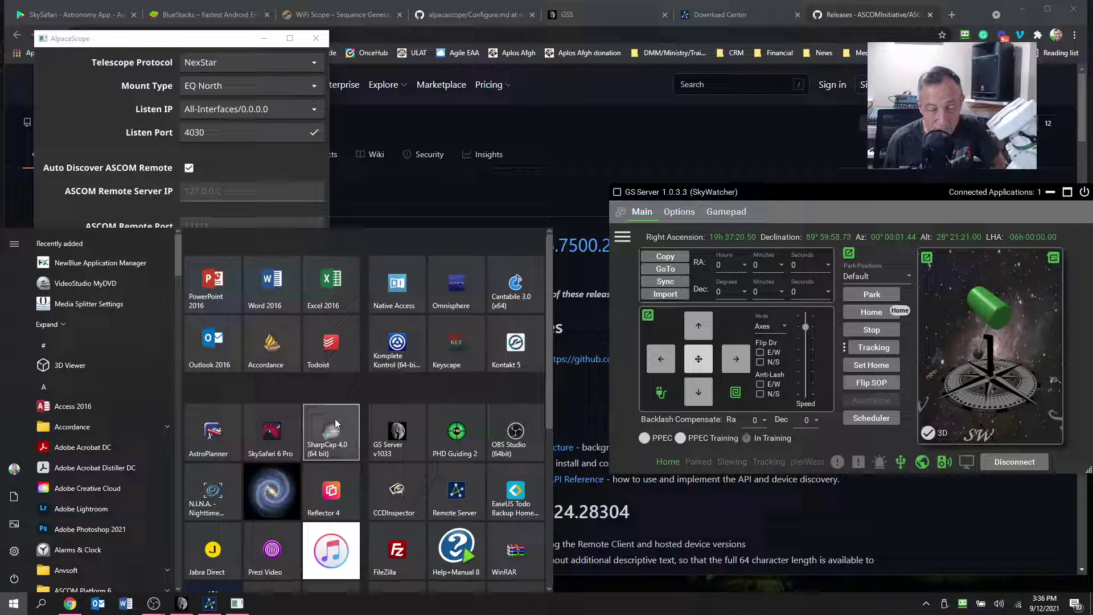
# Step: Launch SkySafari 6 Pro and open Scope Setup: Celestron NexStar/Advanced GT over WiFi port 4030
pyautogui.click(276, 434)
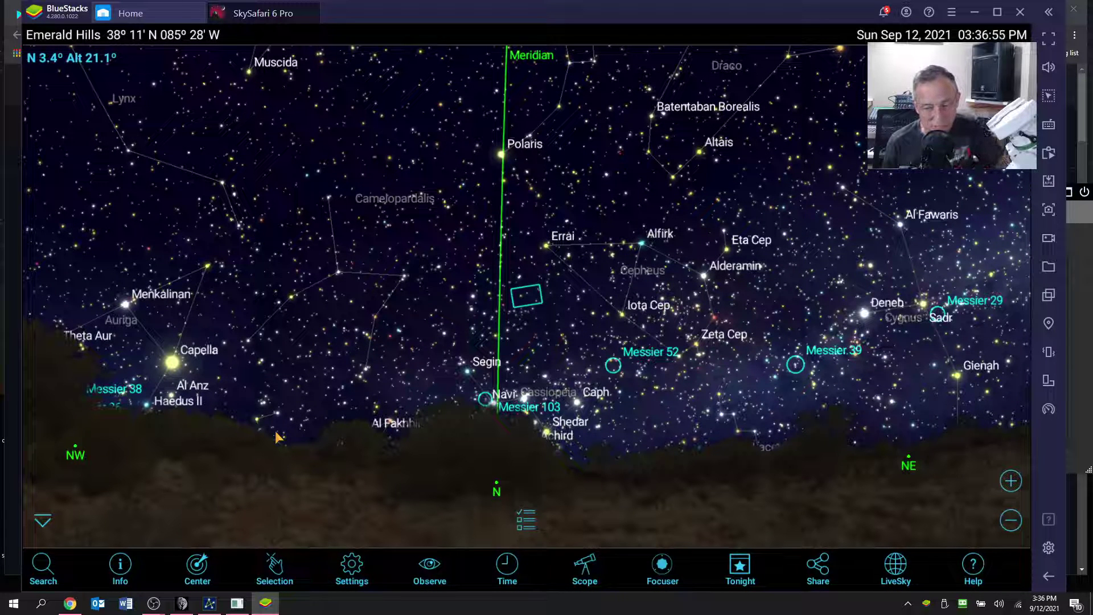
pyautogui.click(356, 562)
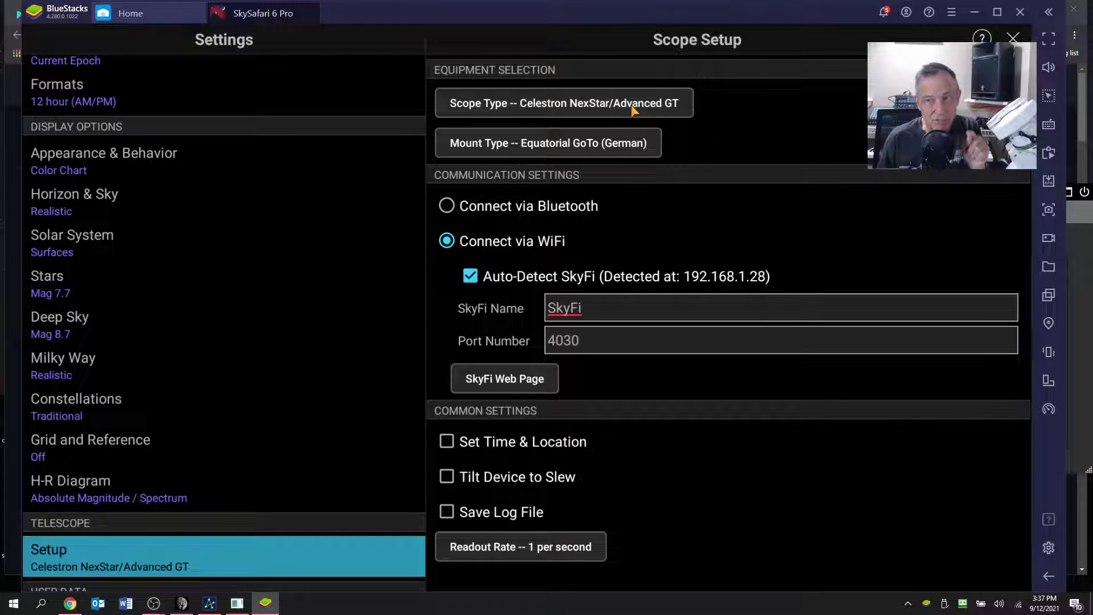
# Step: Review the scope type list, keep Celestron NexStar/Advanced GT, and return to the sky chart
pyautogui.click(661, 108)
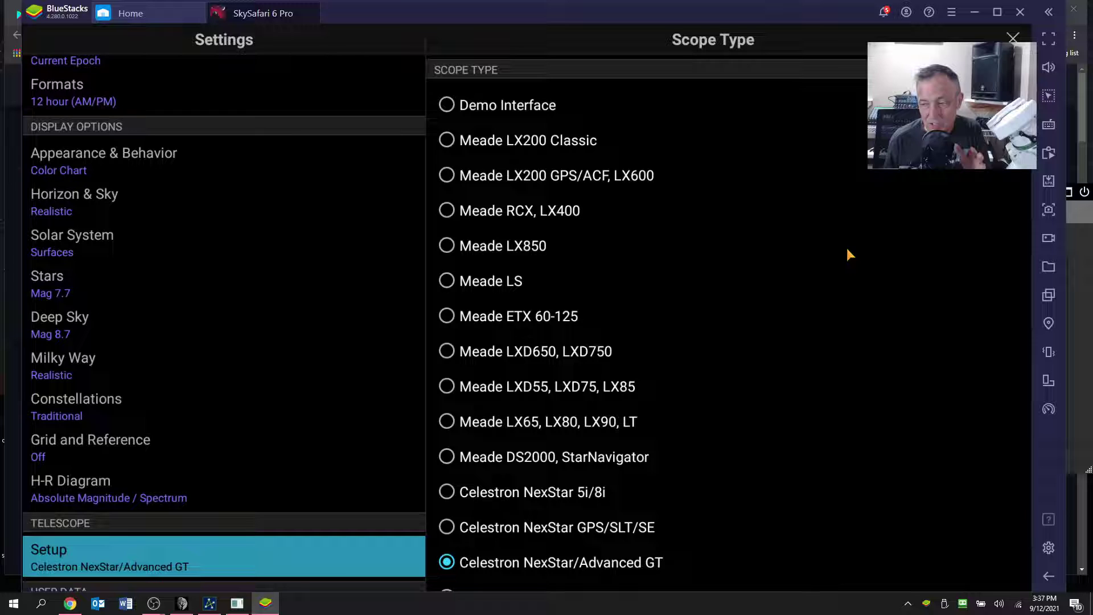
pyautogui.click(1050, 574)
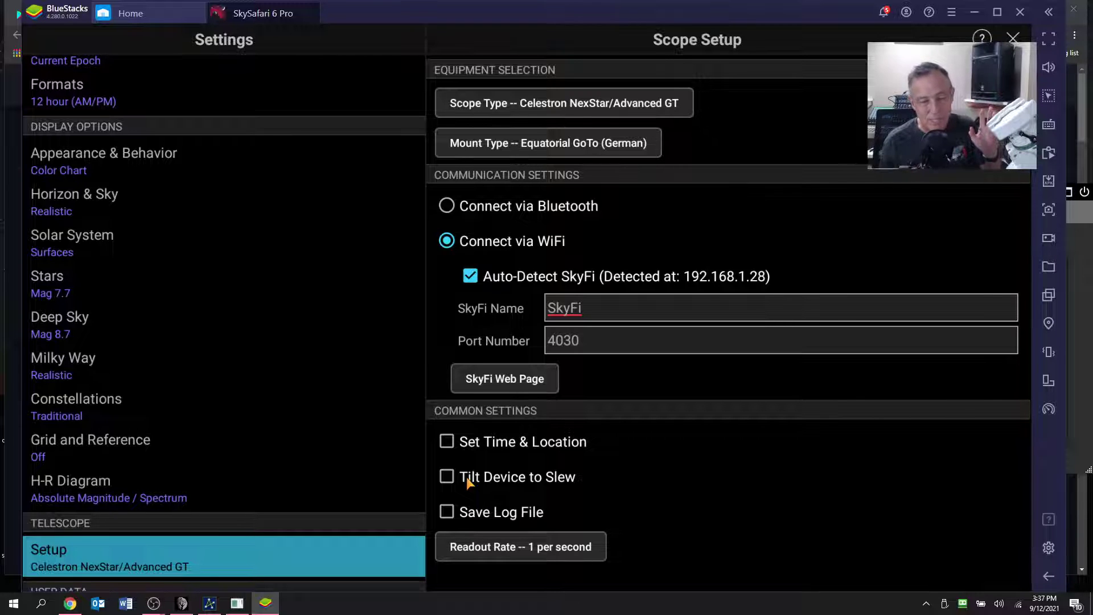
pyautogui.click(1013, 38)
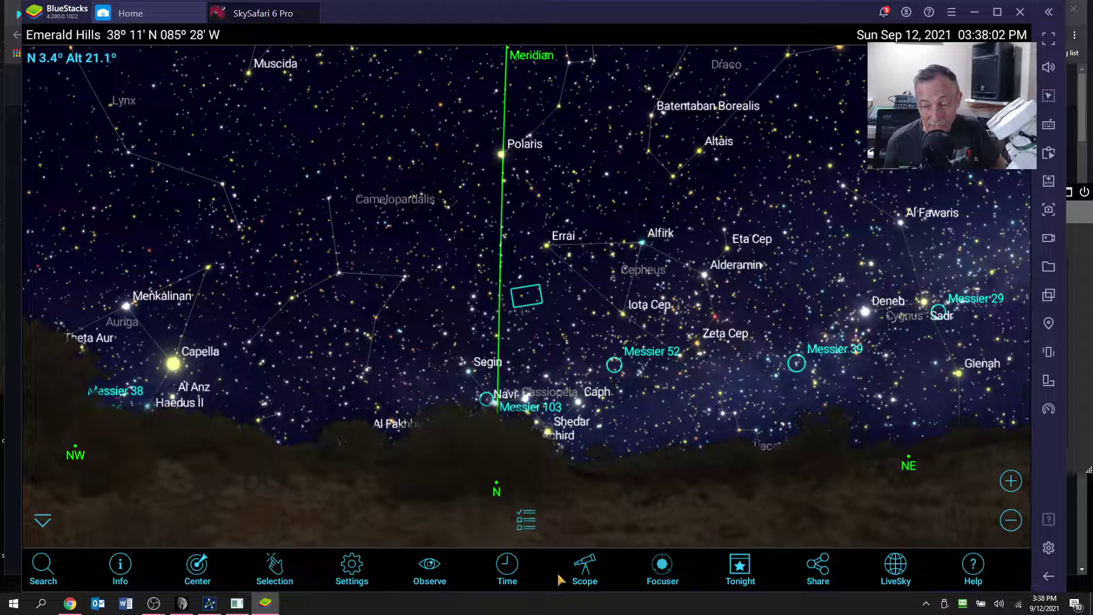
# Step: Connect SkySafari to the telescope and nudge the mount down and right
pyautogui.click(584, 570)
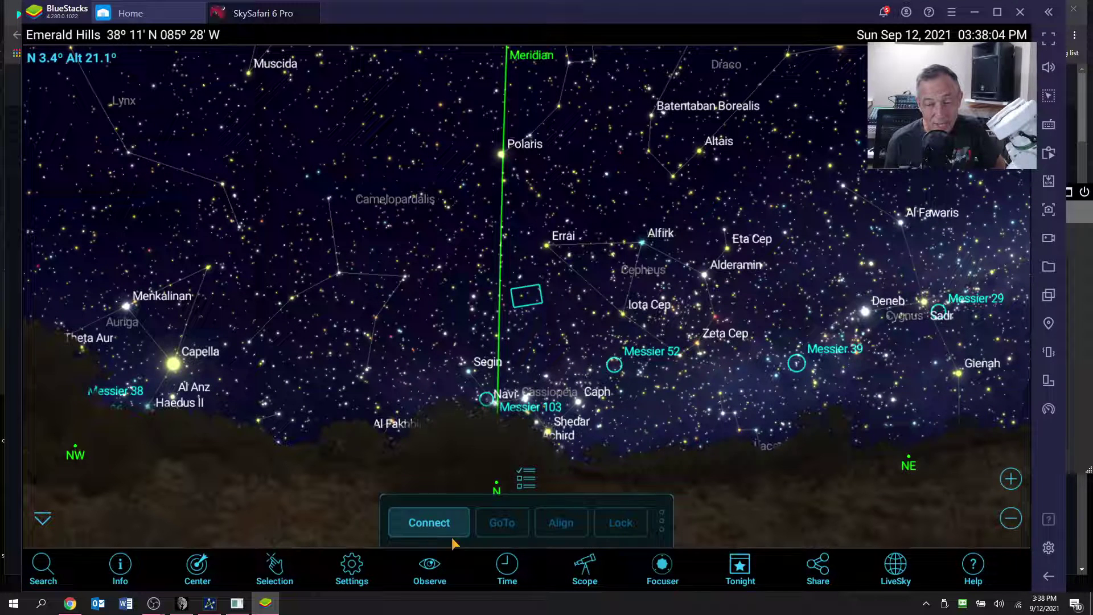
pyautogui.click(420, 527)
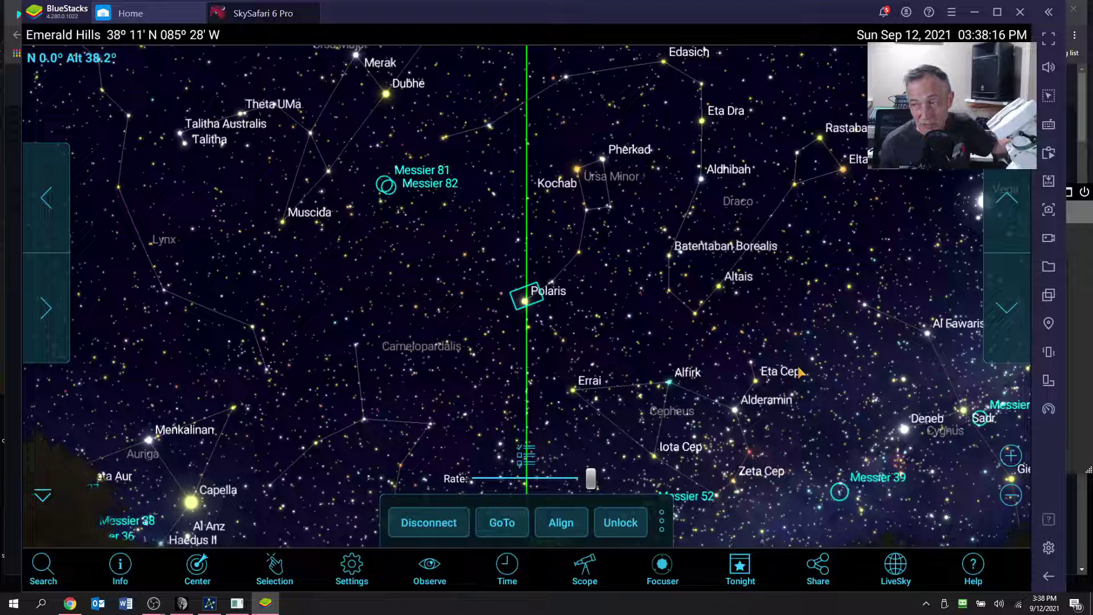
pyautogui.click(1001, 314)
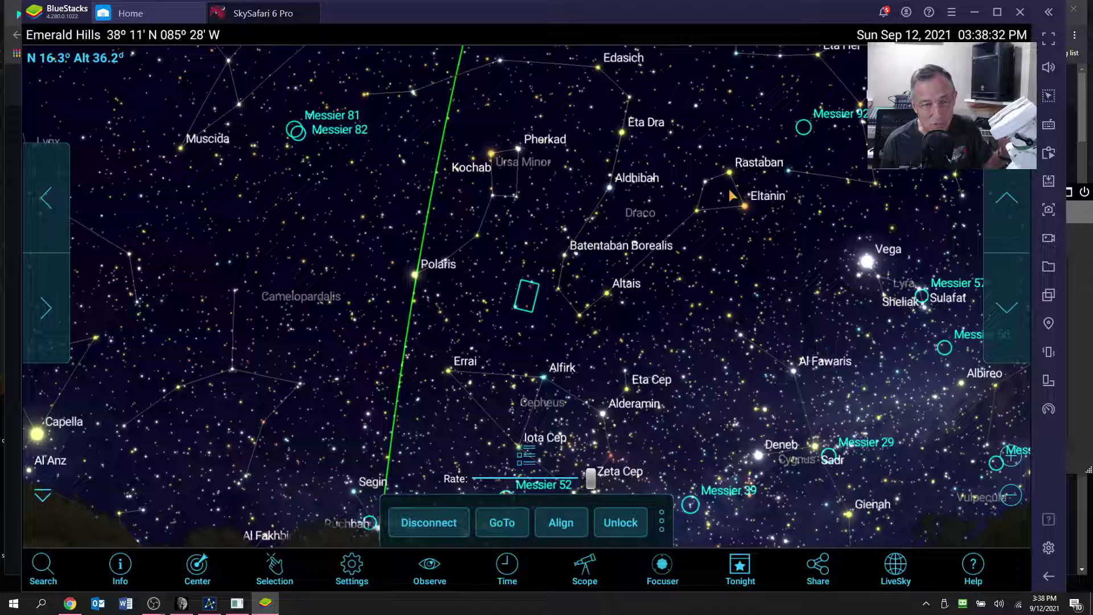
pyautogui.click(47, 313)
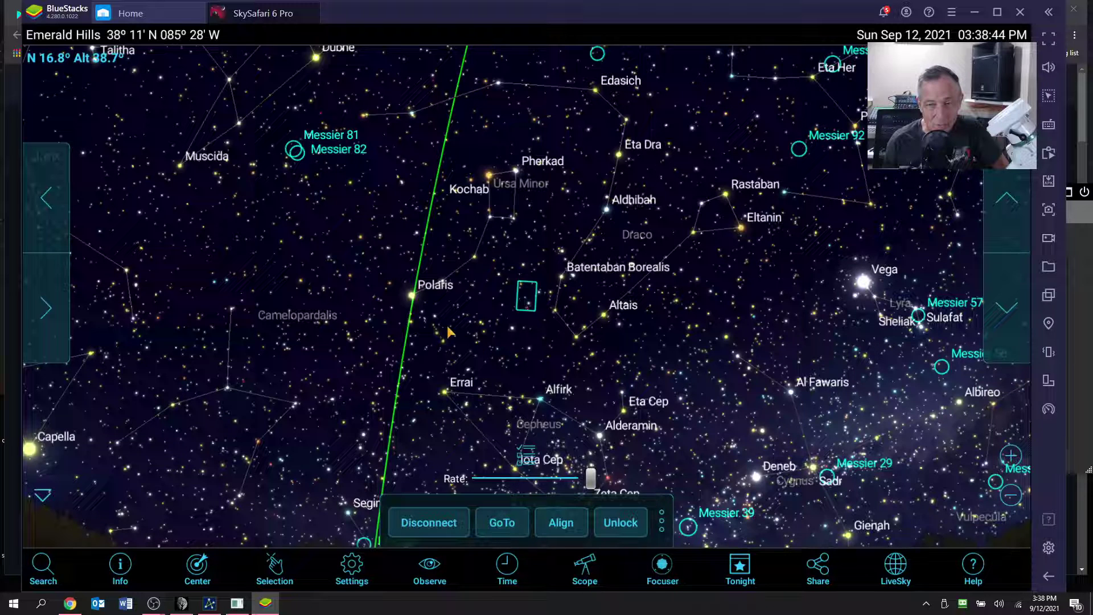
# Step: Select Polaris and GoTo it, then bring up the Windows app list
pyautogui.click(412, 296)
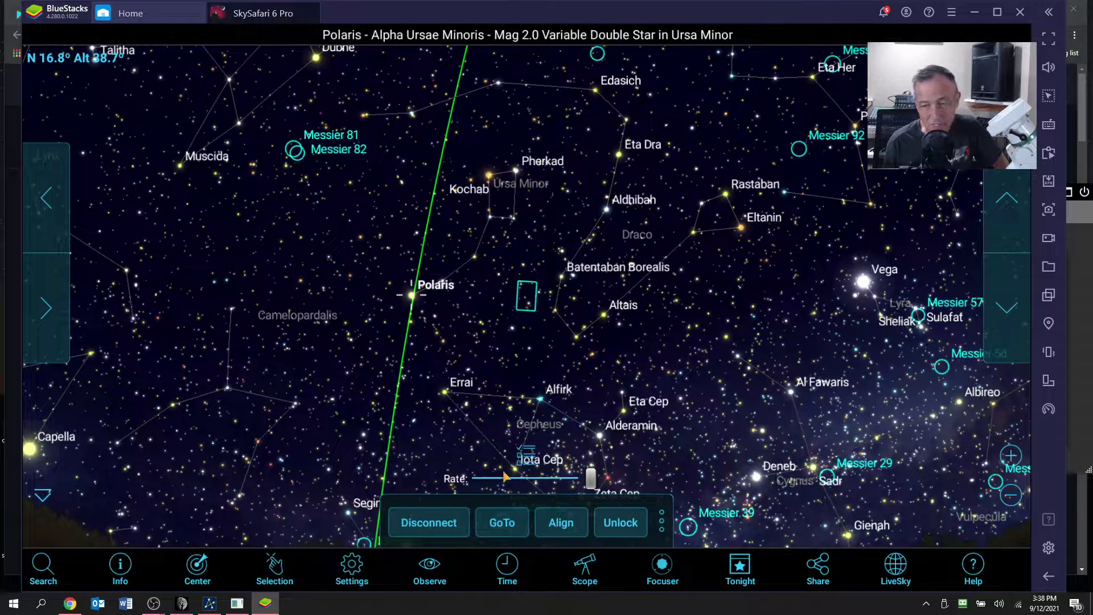
pyautogui.click(513, 519)
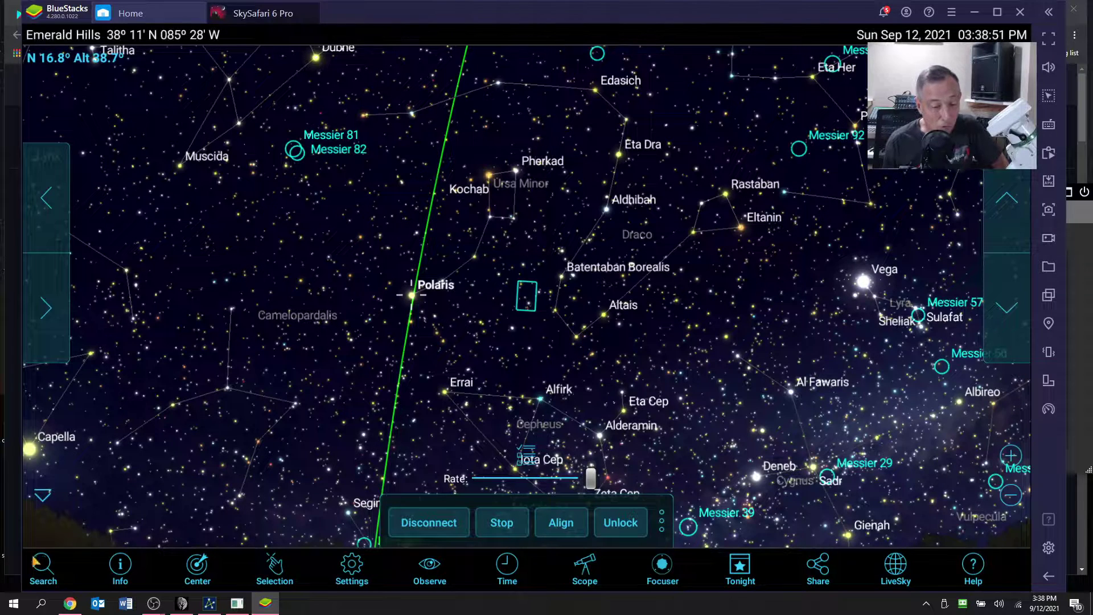
pyautogui.click(21, 607)
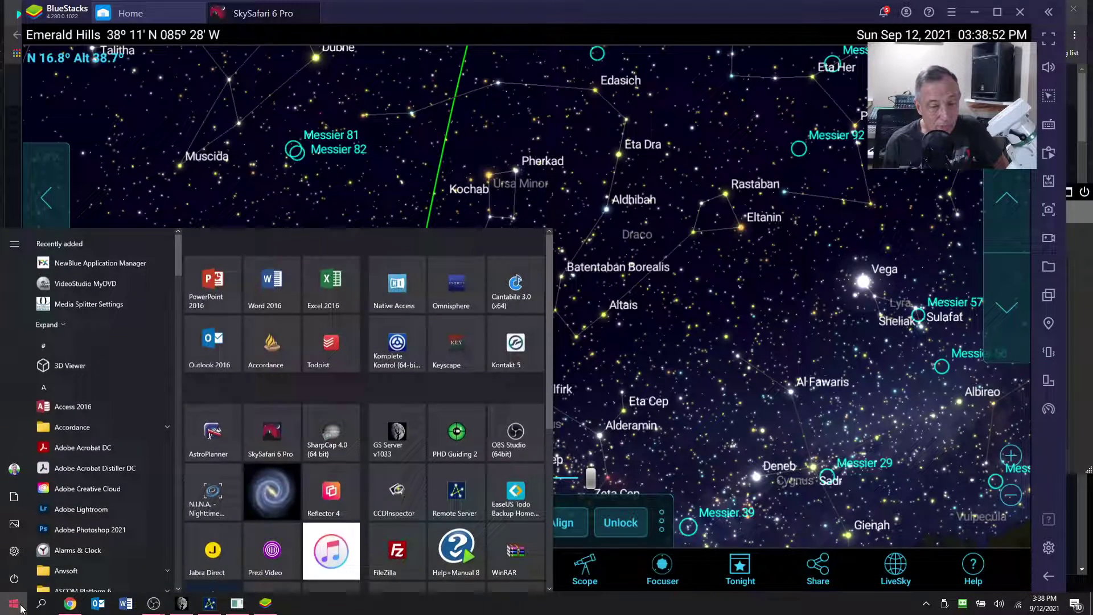
# Step: Launch AstroPlanner, delete the duplicate database images, and connect it to the telescope
pyautogui.click(227, 429)
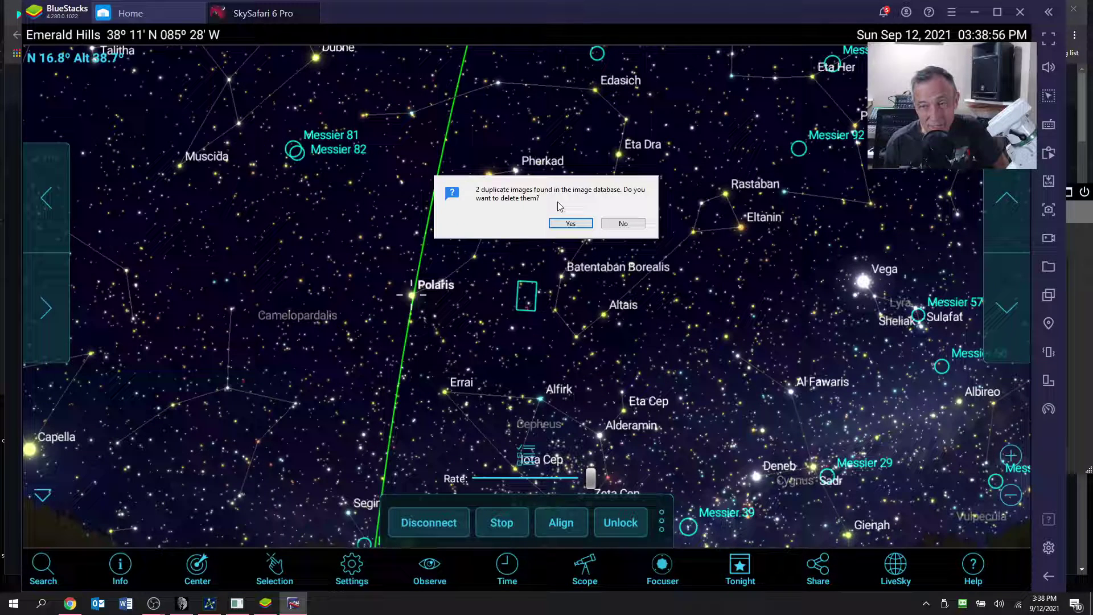
pyautogui.click(566, 224)
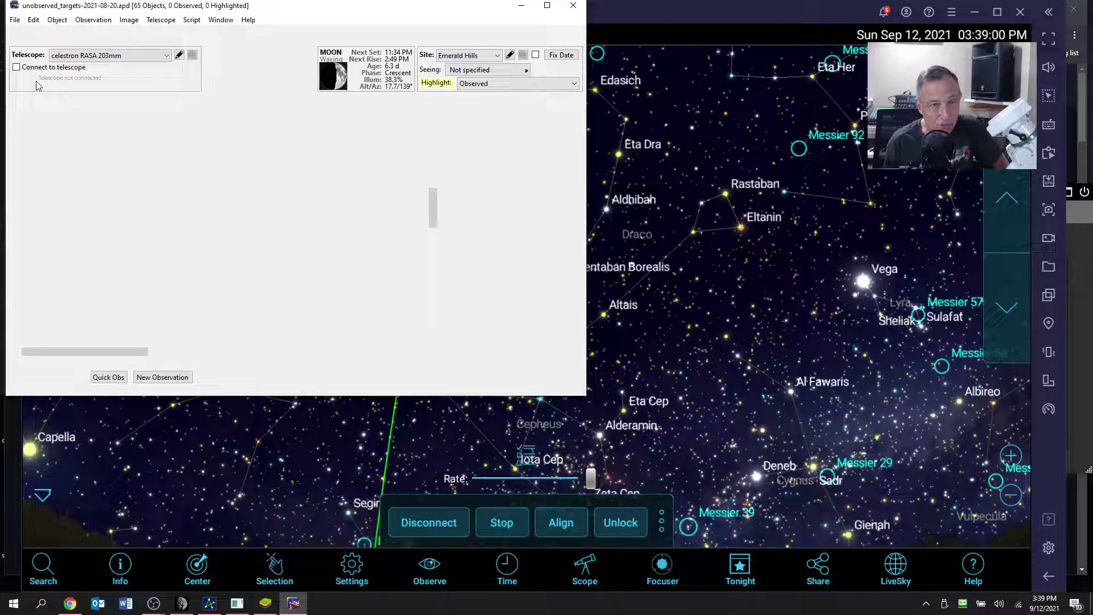
pyautogui.click(16, 67)
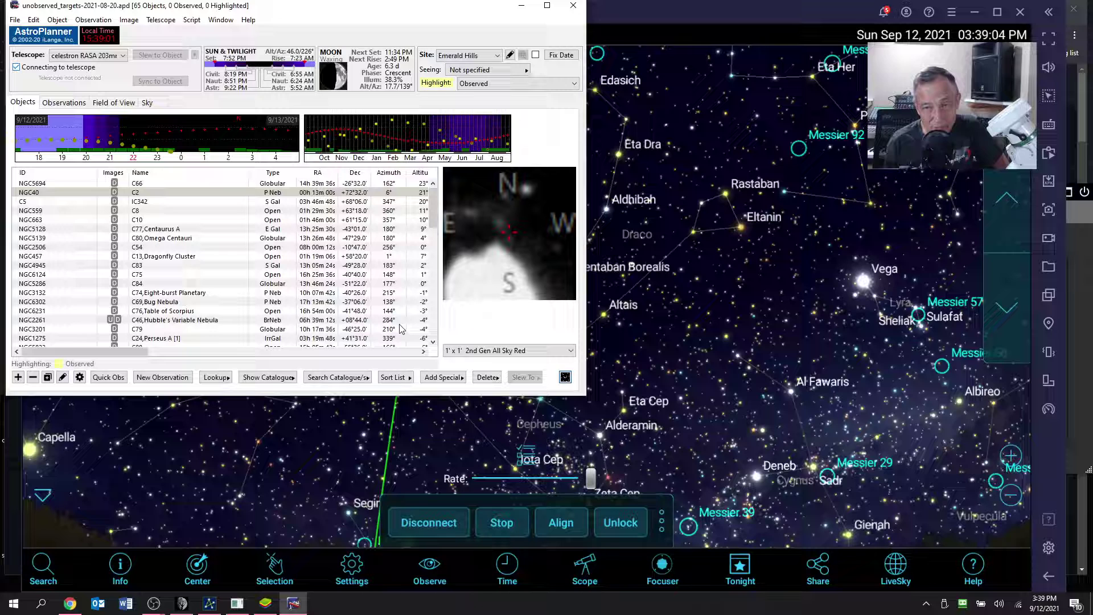
# Step: Sort the targets by Visibility/Altitude and slew the mount to NGC5694
pyautogui.click(405, 377)
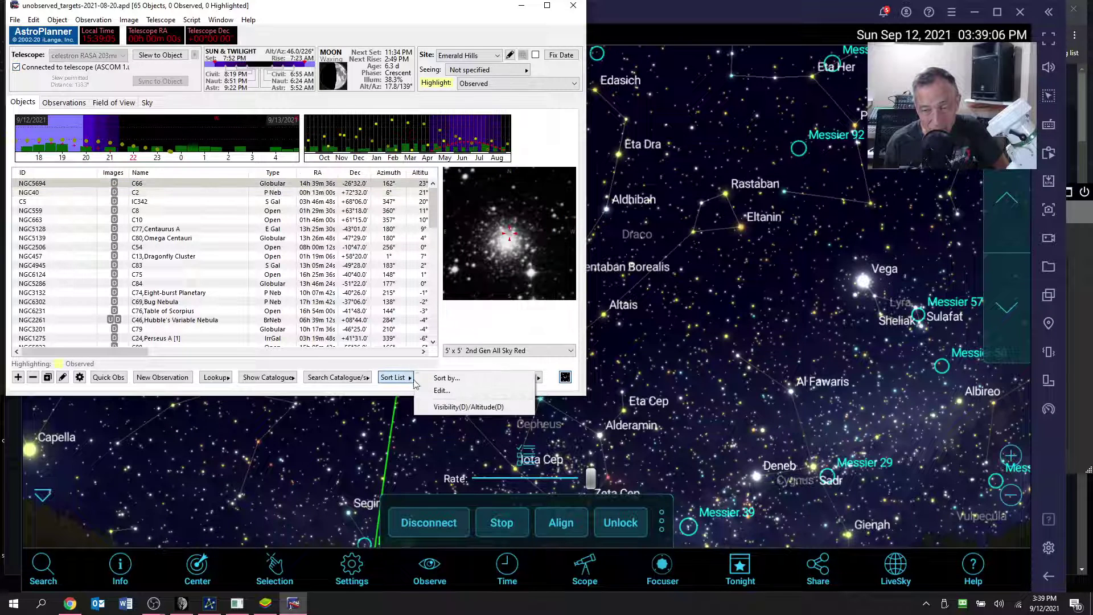
pyautogui.click(468, 406)
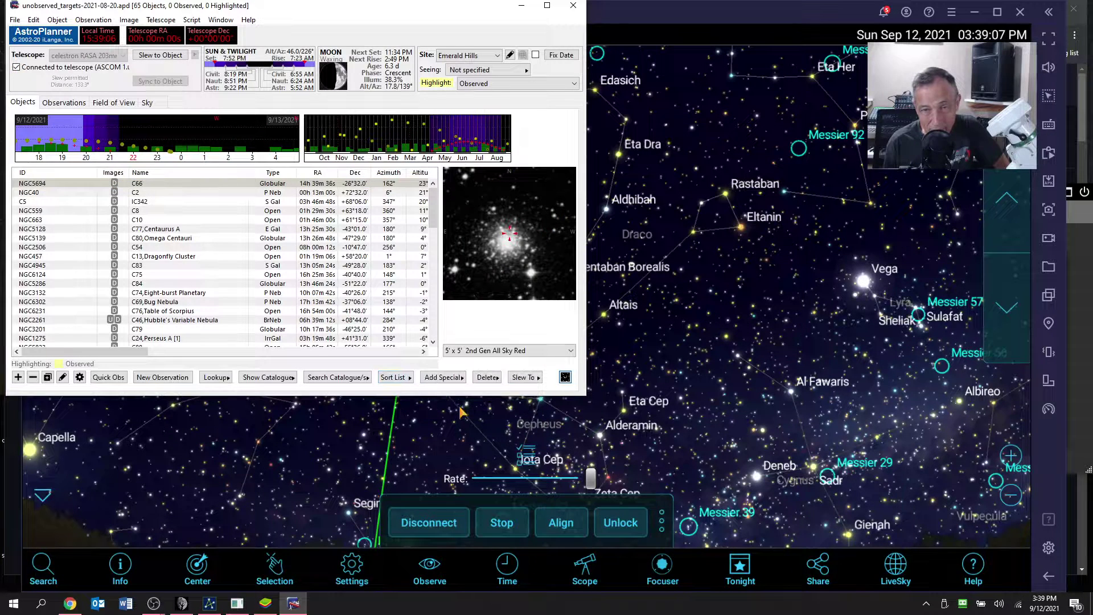
pyautogui.click(49, 184)
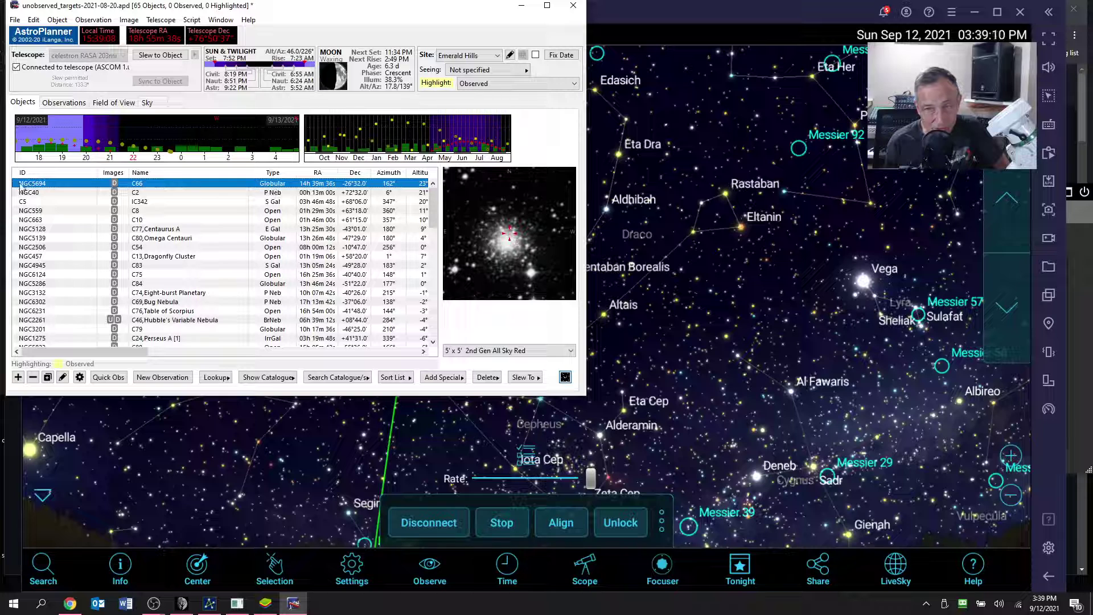
pyautogui.rightClick(28, 184)
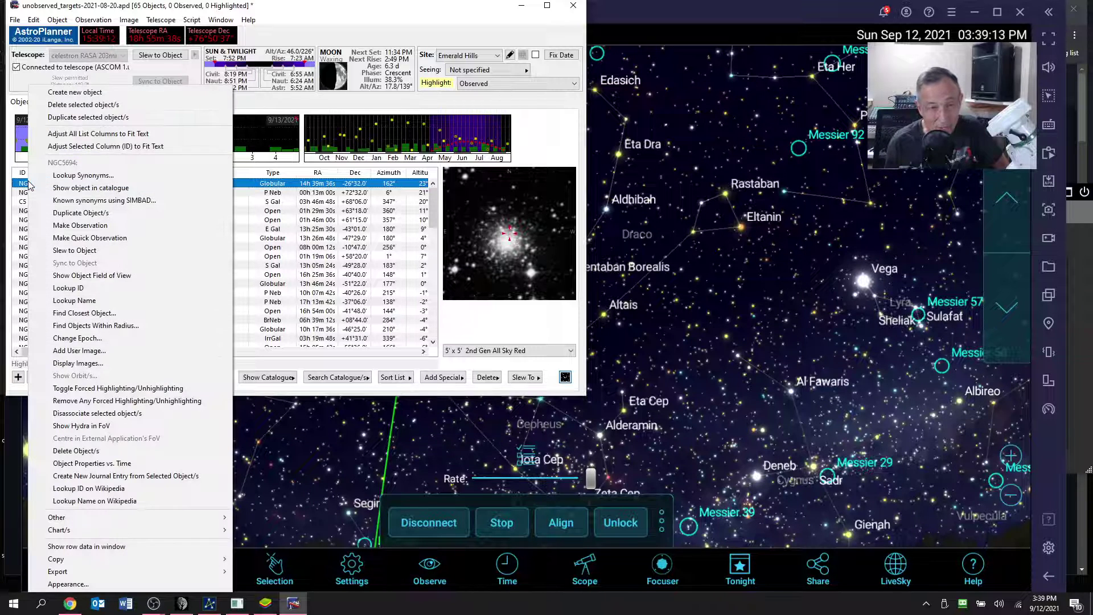
pyautogui.click(112, 250)
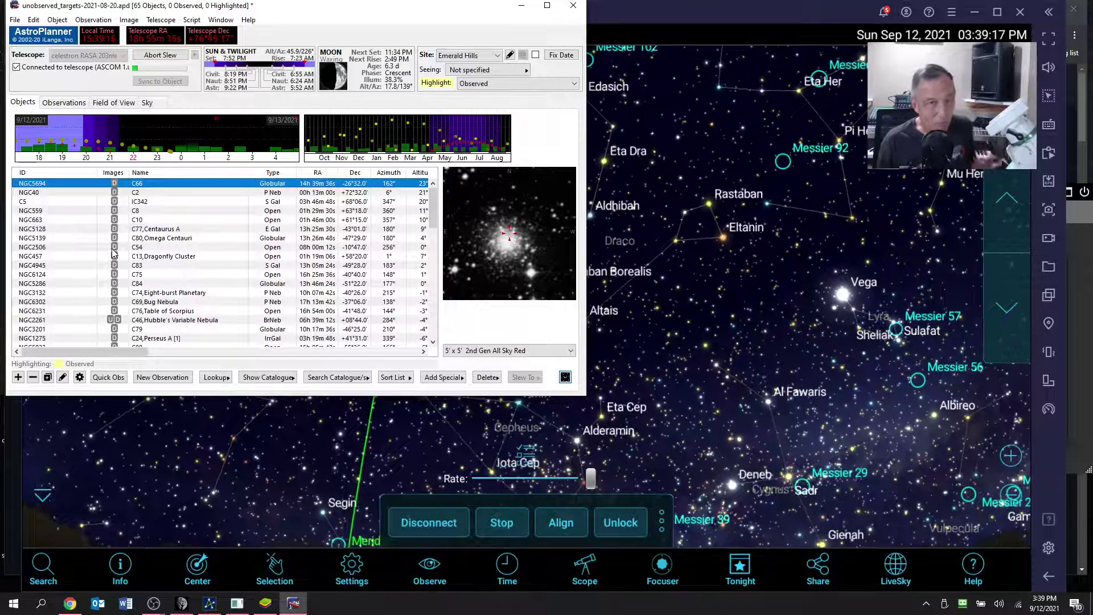
# Step: Minimise AstroPlanner so SkySafari follows the slew toward Libra, then bring OBS forward
pyautogui.click(522, 8)
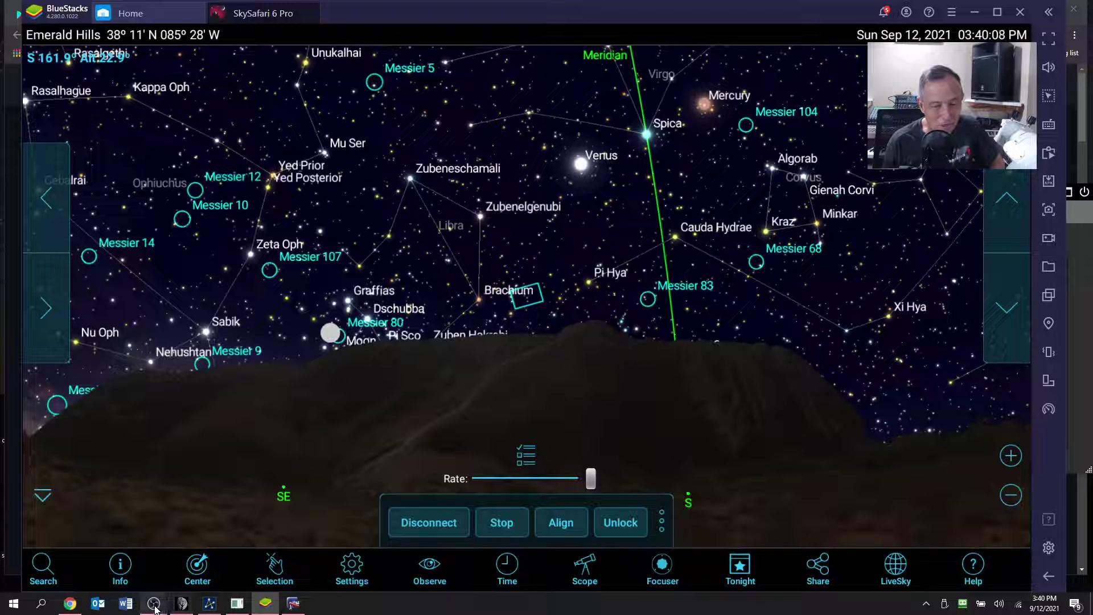
pyautogui.moveTo(152, 604)
pyautogui.click(113, 547)
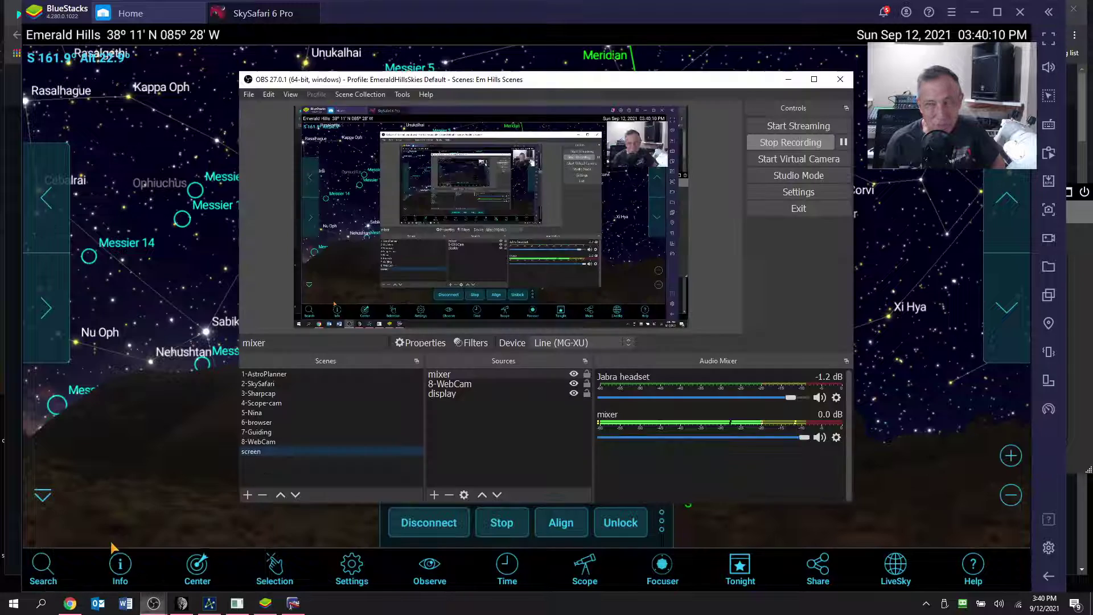